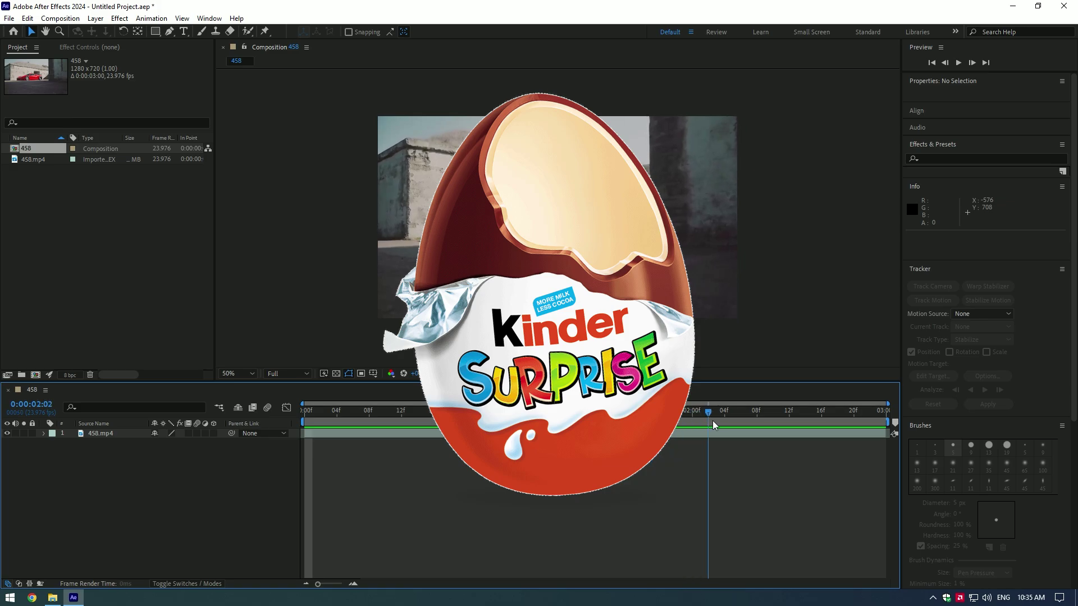
Duplicate the 458.mp4 car clip layer into three copies.
mouse_move(772, 437)
mouse_down()
mouse_move(396, 462)
mouse_move(297, 452)
mouse_up()
click(101, 435)
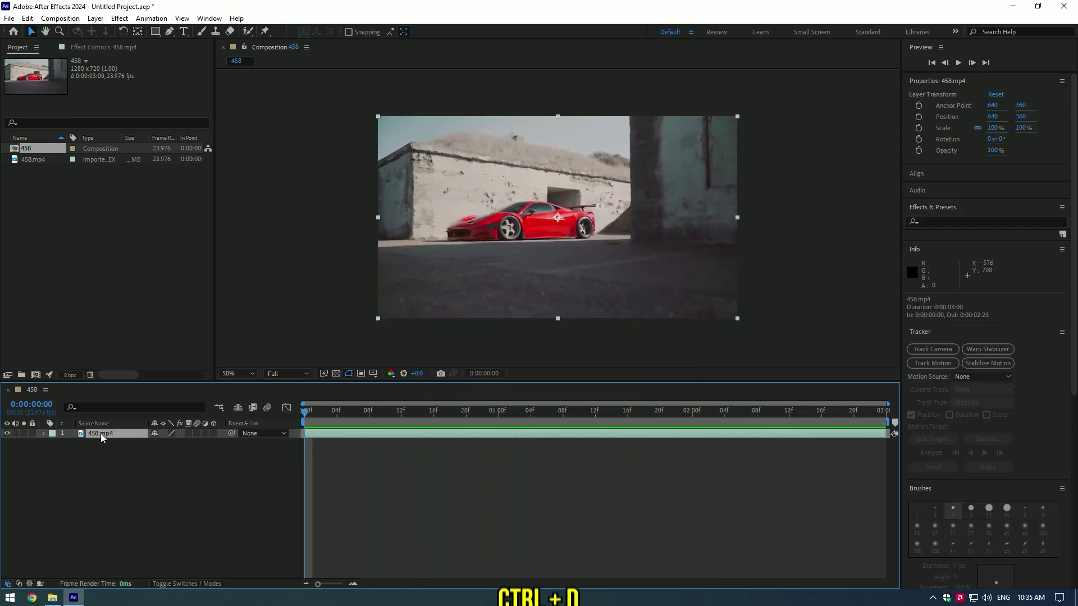
key(ctrl+d)
key(ctrl+d)
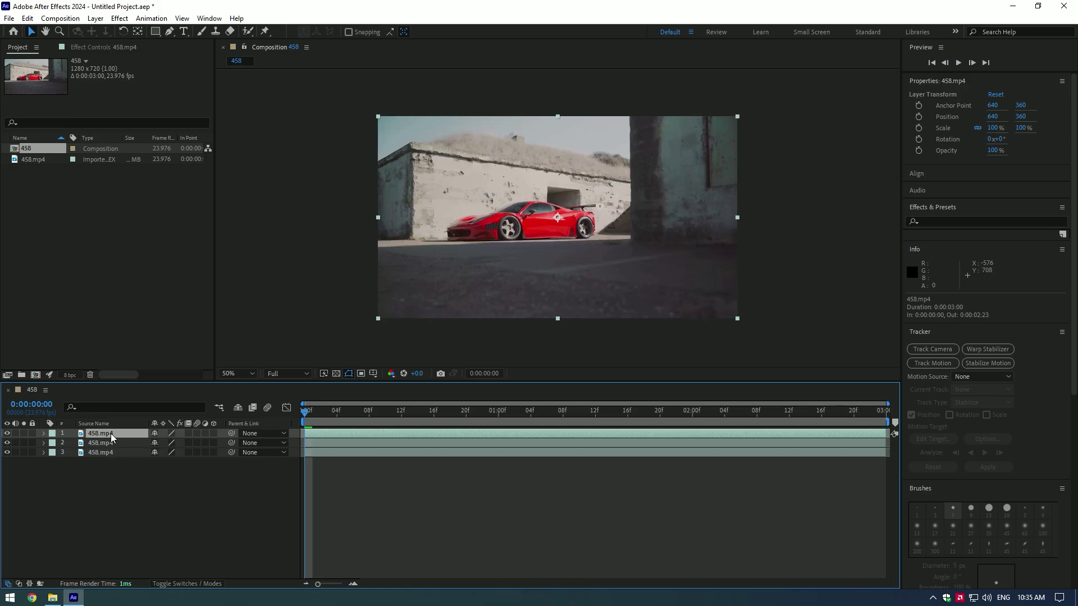
Rename the top copy Kinder and the second Clean, leaving only Clean visible.
right_click(121, 435)
click(129, 408)
text(Kinder)
key(Return)
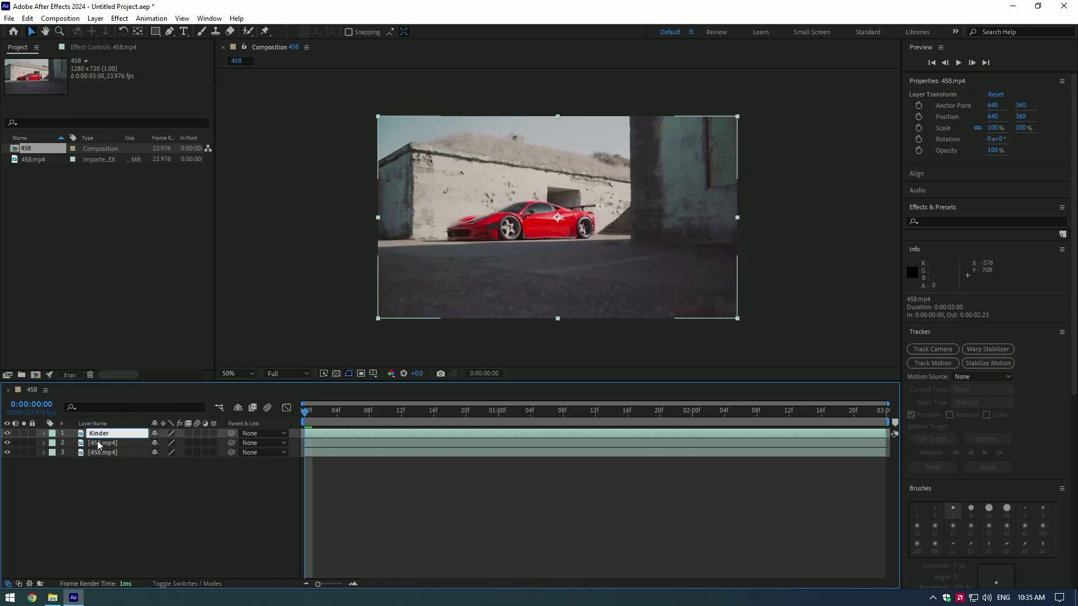
right_click(98, 440)
click(119, 408)
text(Clean)
key(Return)
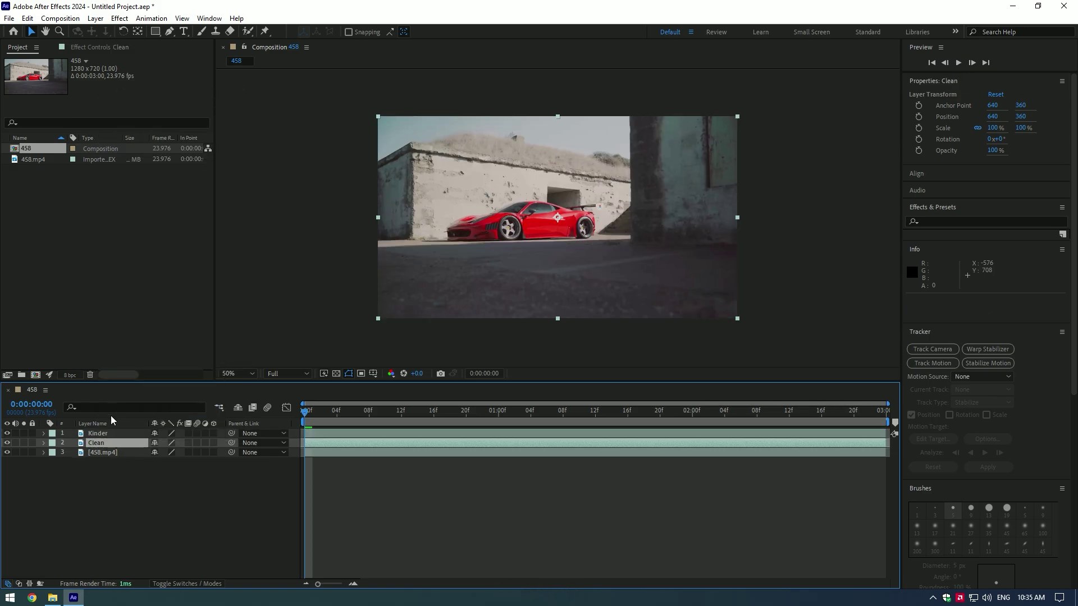
click(7, 453)
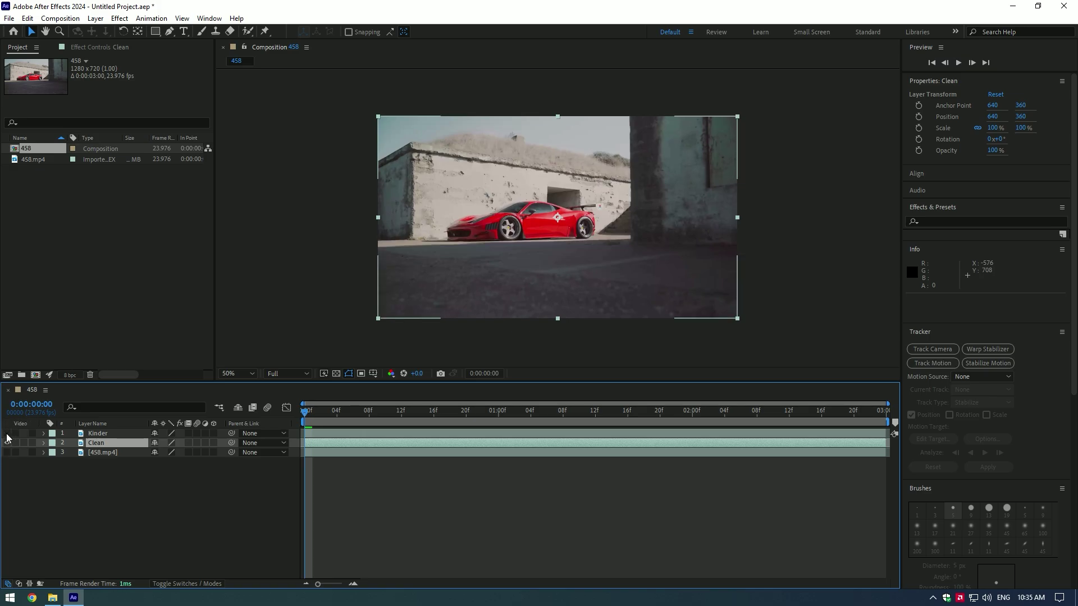
click(7, 441)
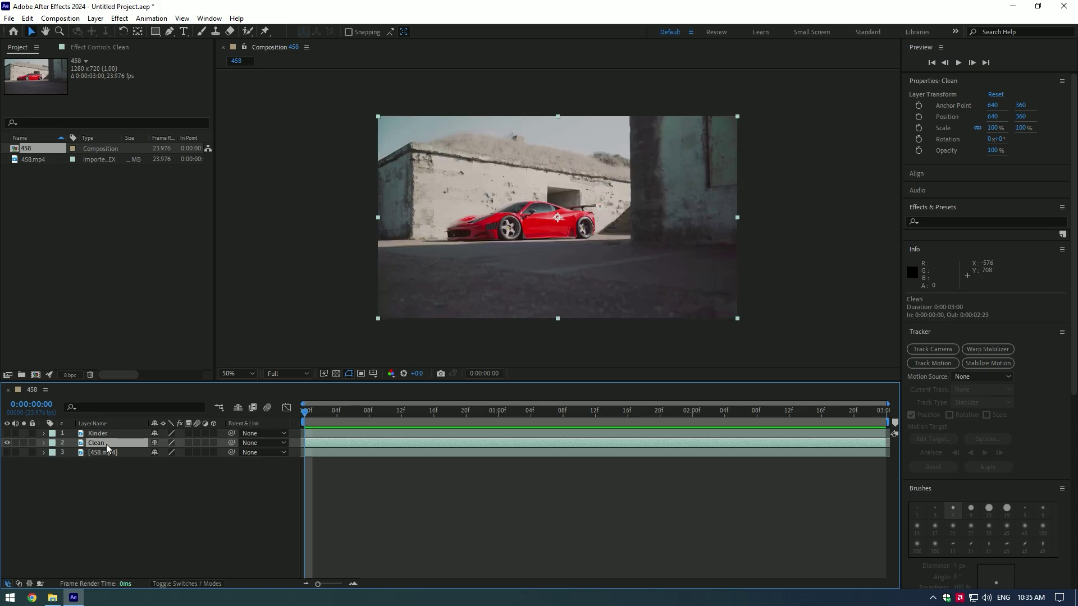
Draw a closed five-point Pen mask around the car on the Clean layer.
click(169, 33)
key(/)
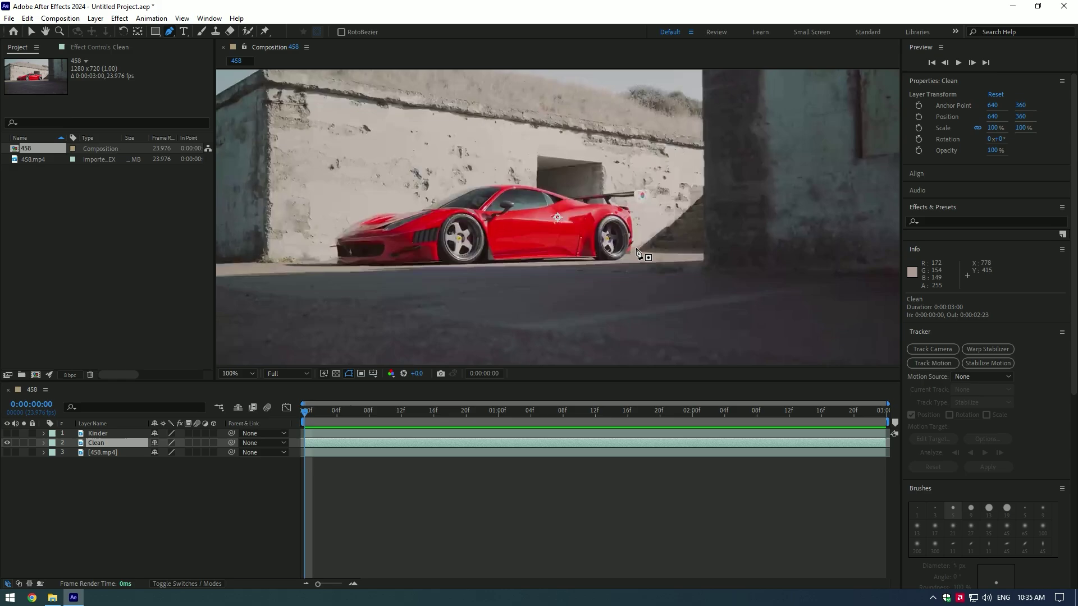
click(640, 242)
click(616, 262)
click(436, 272)
click(326, 228)
click(553, 180)
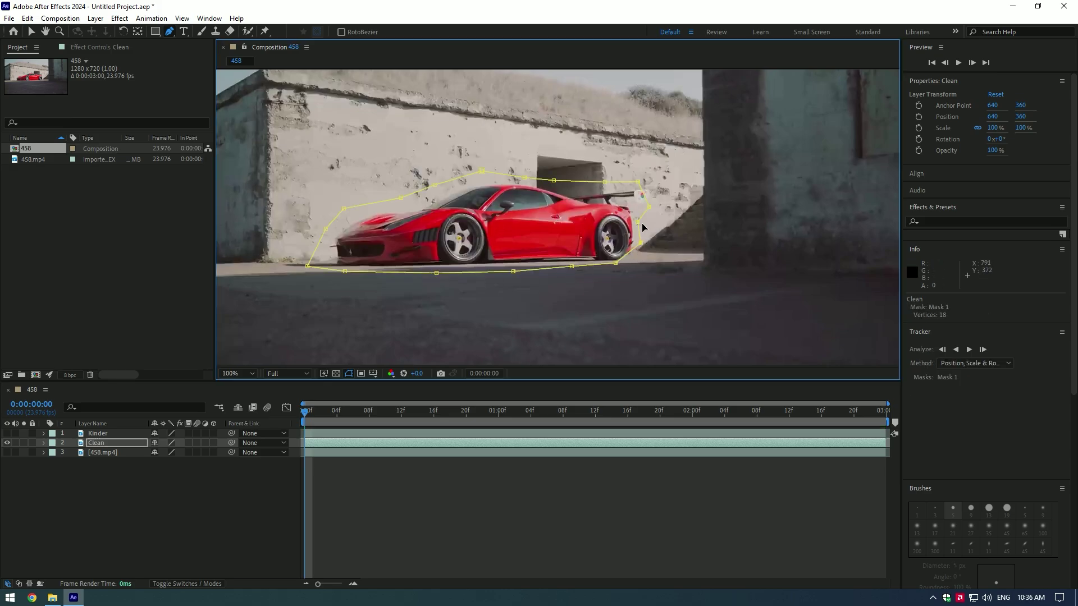
click(641, 242)
Drag the mask vertices outward so the outline loosely surrounds the car.
mouse_move(648, 209)
mouse_down()
mouse_move(659, 199)
mouse_move(641, 176)
mouse_up()
drag(616, 263, 633, 274)
drag(641, 242, 651, 241)
drag(571, 266, 511, 275)
drag(524, 177, 527, 175)
drag(345, 271, 345, 273)
Set Mask 1's feather to 6 pixels.
key(m)
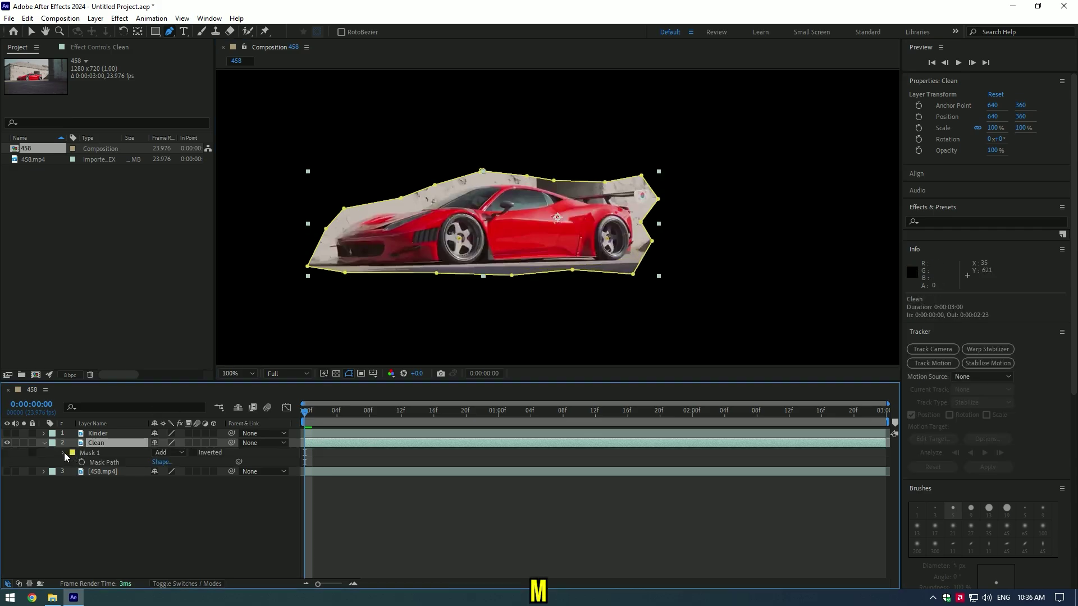
click(63, 453)
drag(165, 472, 172, 472)
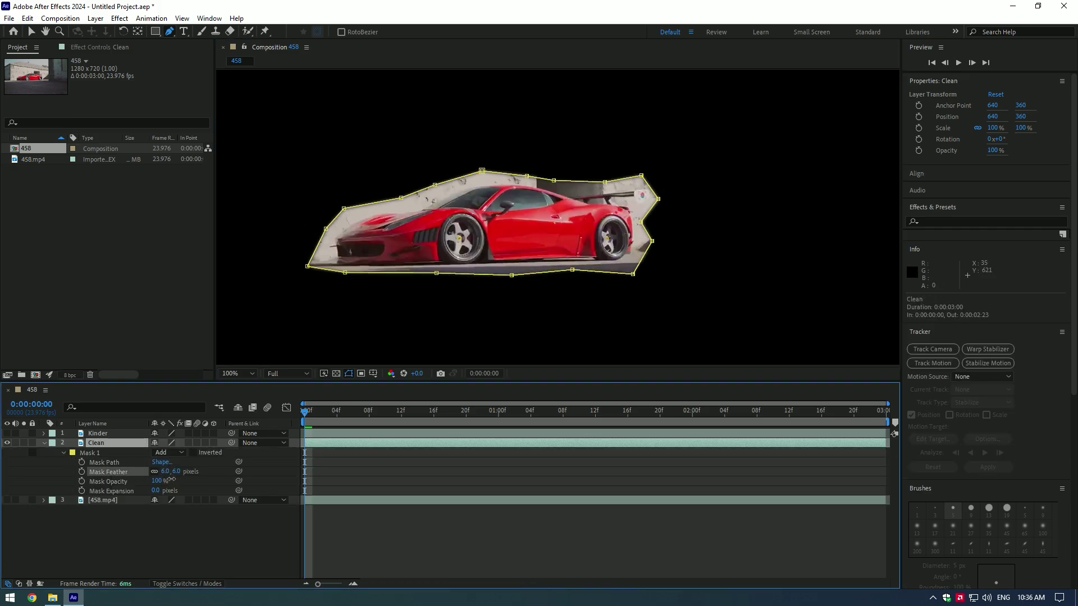
click(133, 474)
Track Mask 1 forward through the clip and check it on the last frame.
right_click(102, 455)
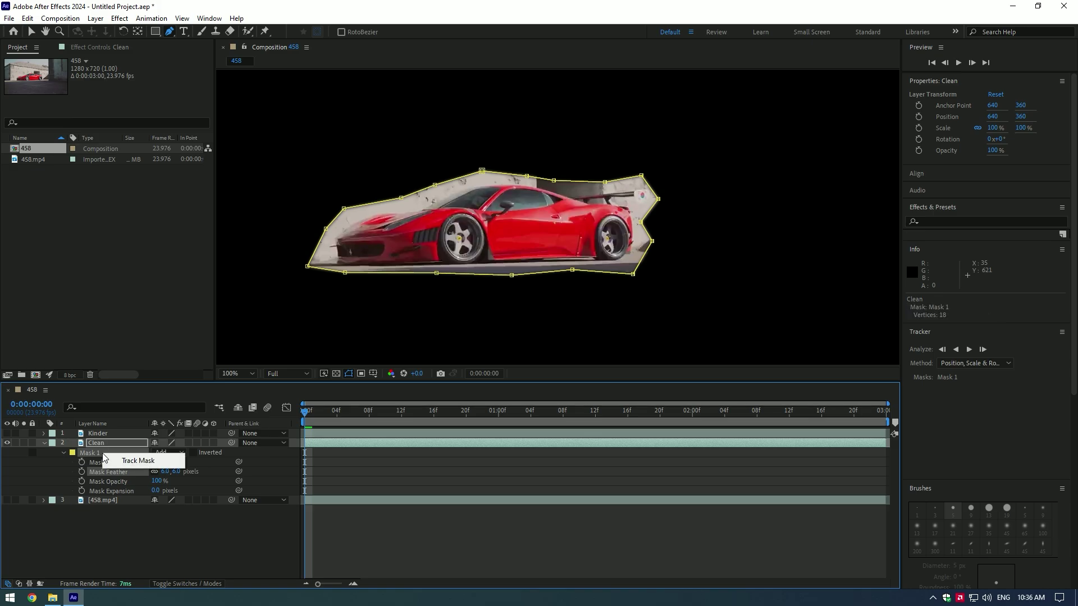
click(133, 462)
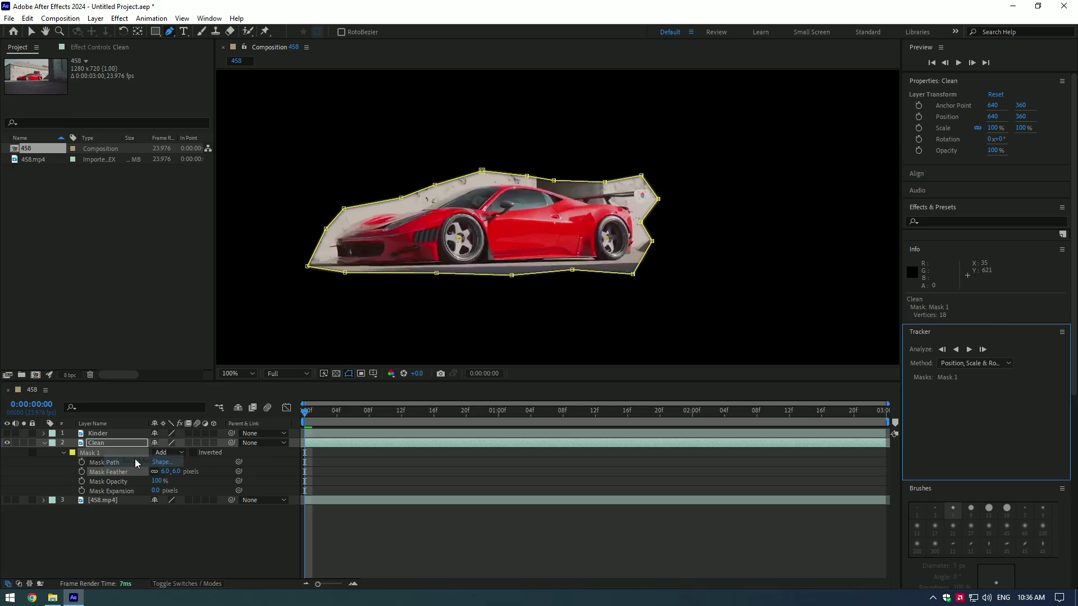
click(969, 350)
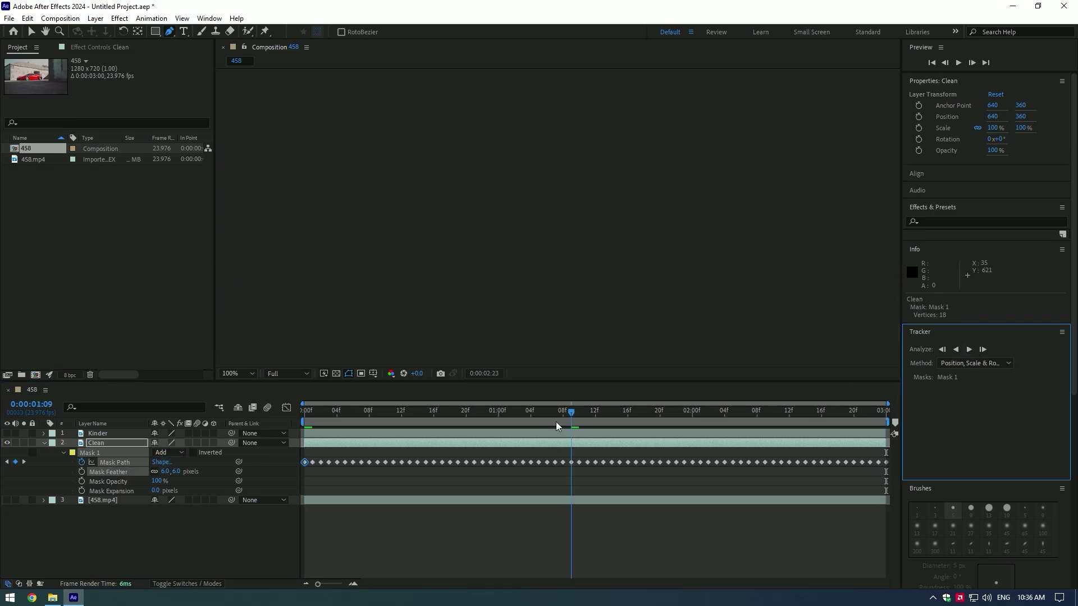
mouse_move(556, 426)
mouse_down()
mouse_move(611, 409)
mouse_move(806, 402)
mouse_move(878, 413)
mouse_up()
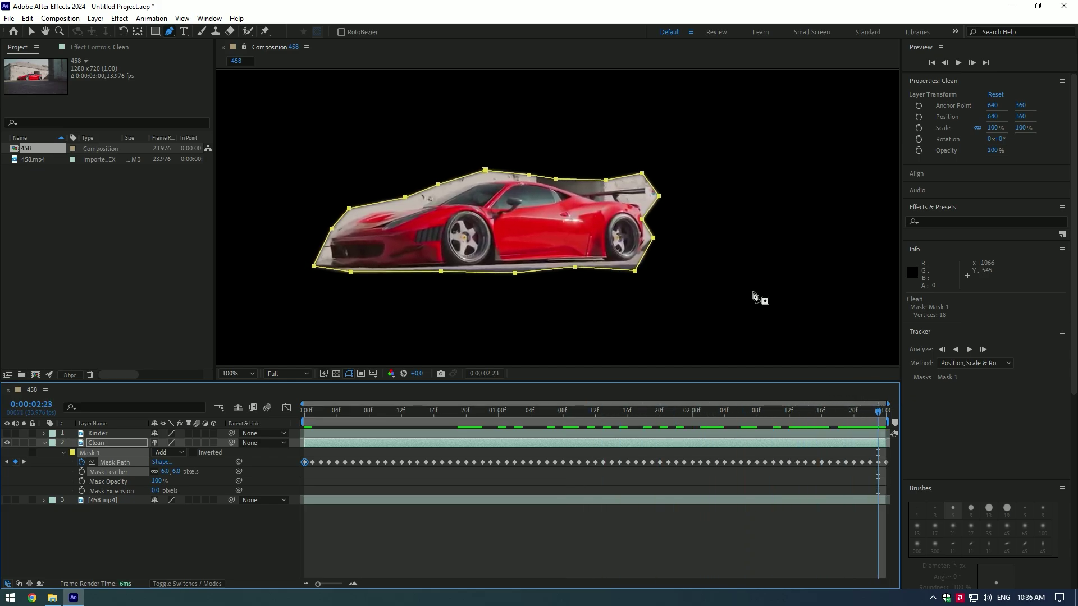
Correct the drifted mask vertices at the end and track the mask backward.
drag(641, 220, 654, 219)
drag(331, 229, 328, 225)
drag(350, 272, 348, 276)
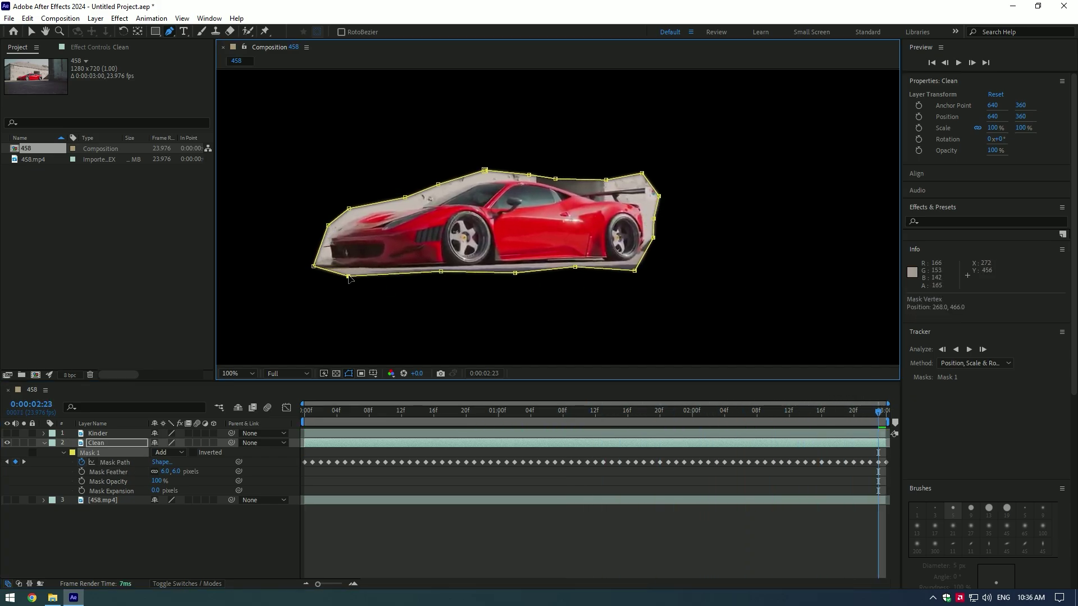
click(955, 350)
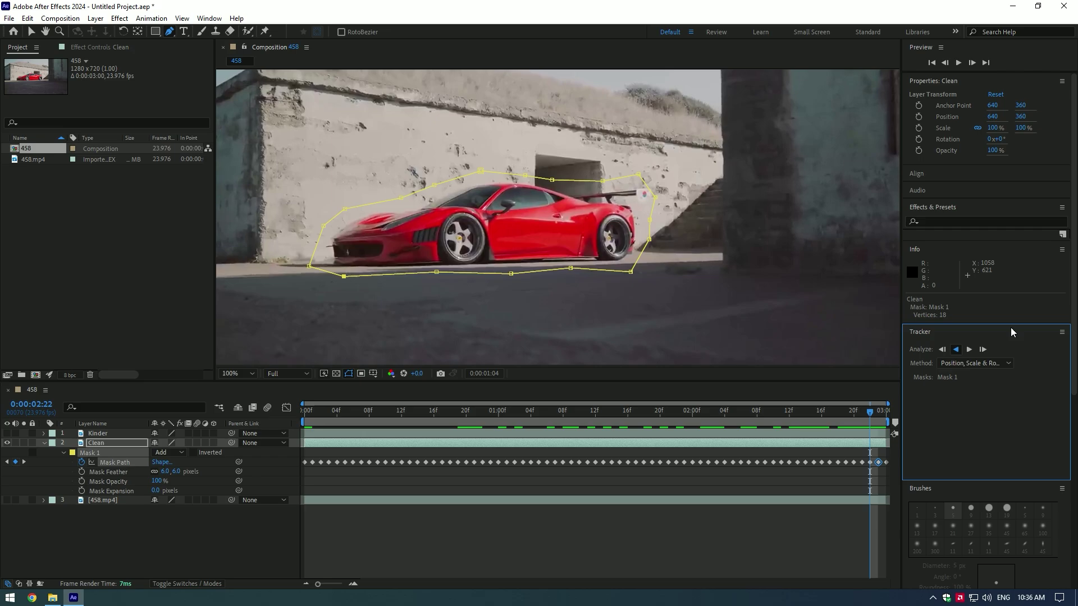
click(161, 452)
Set Mask 1 to Subtract and generate a Content-Aware Fill layer removing the car.
click(181, 489)
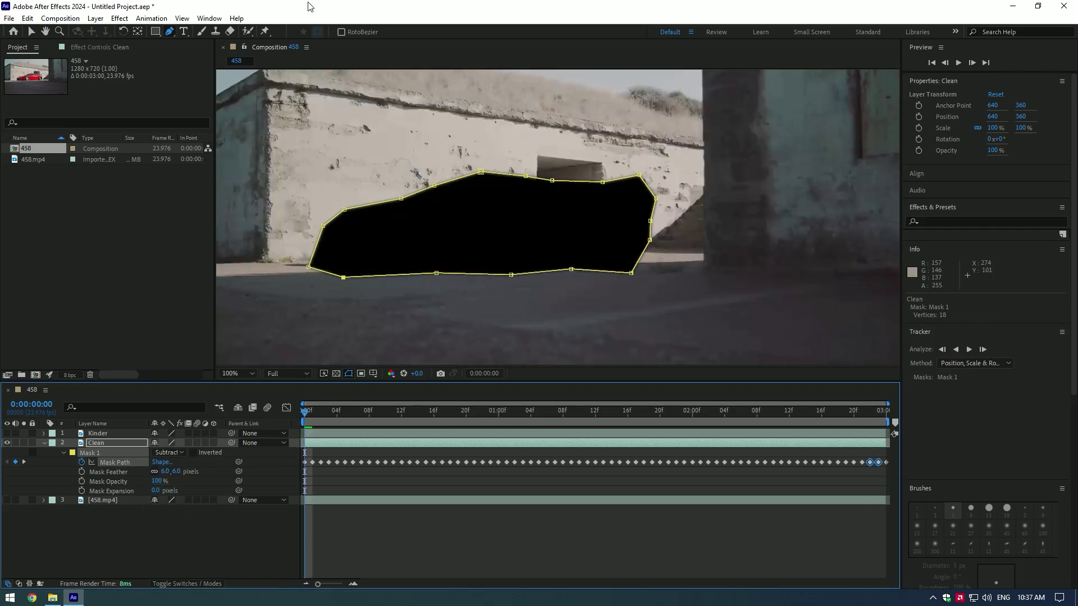
click(214, 18)
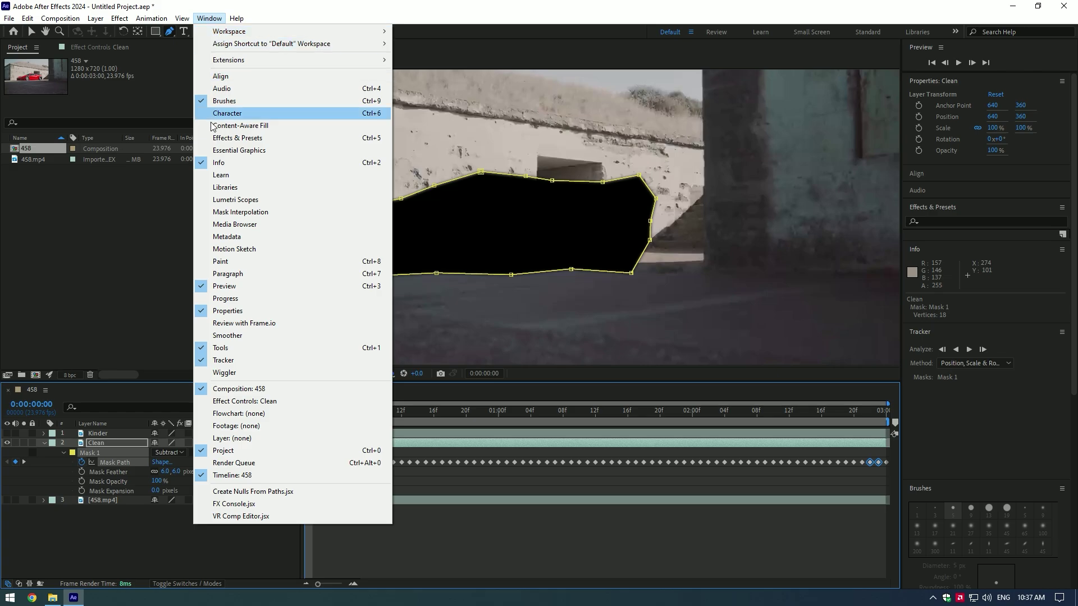
click(261, 126)
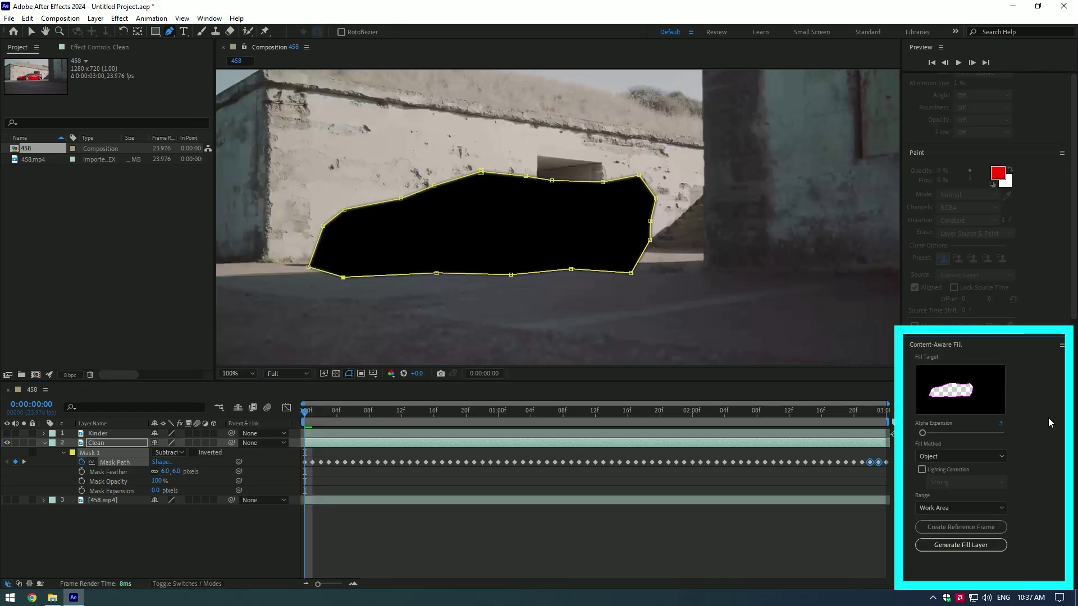
click(957, 547)
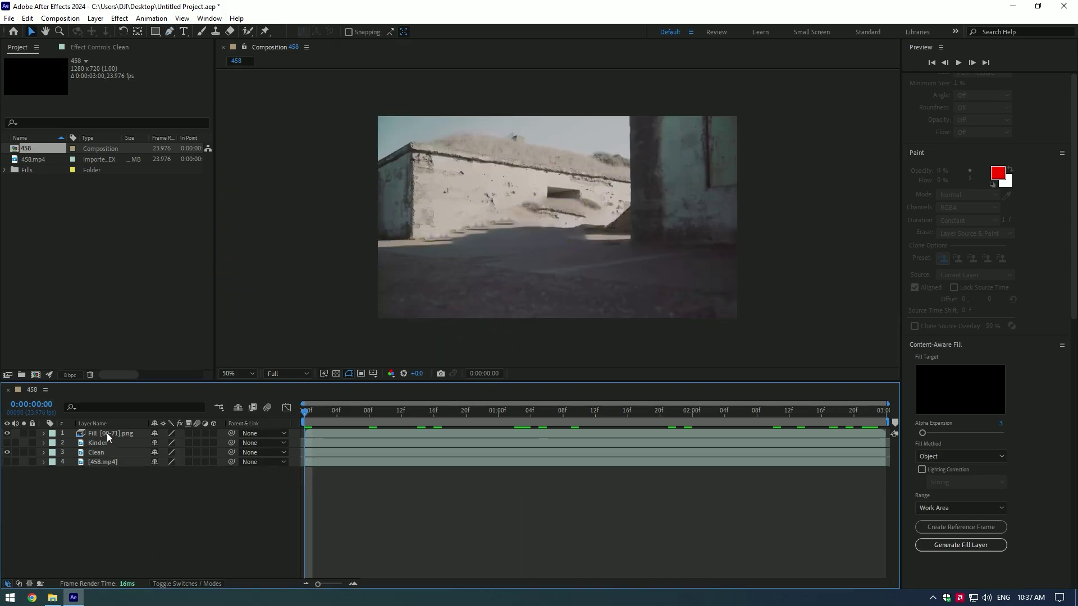
Place the fill layer beneath Kinder, show Kinder again, and preview at 100%.
click(107, 433)
drag(104, 437, 102, 447)
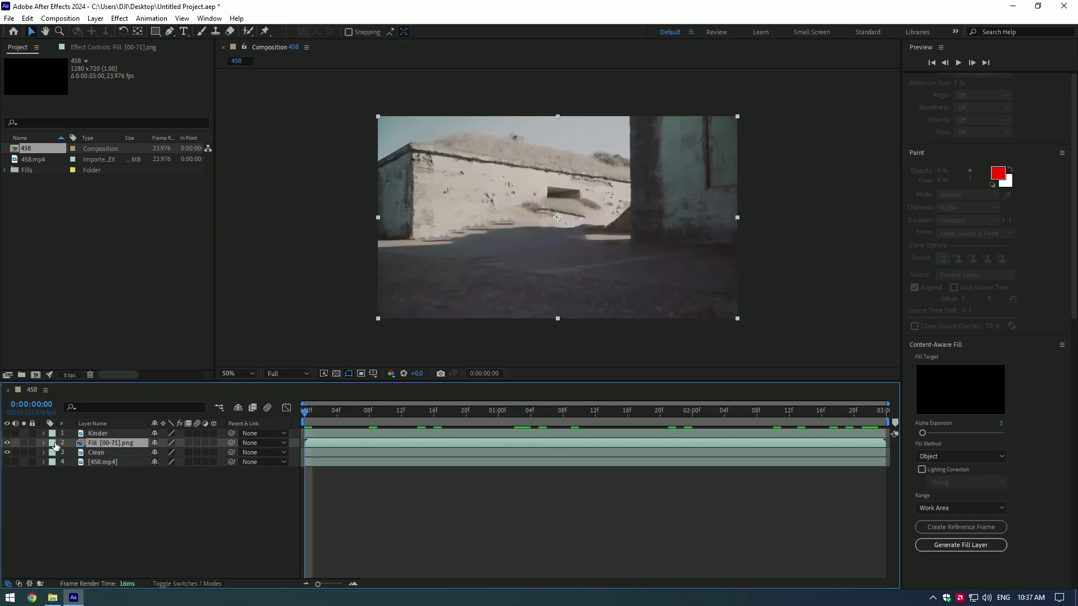
click(7, 433)
click(103, 433)
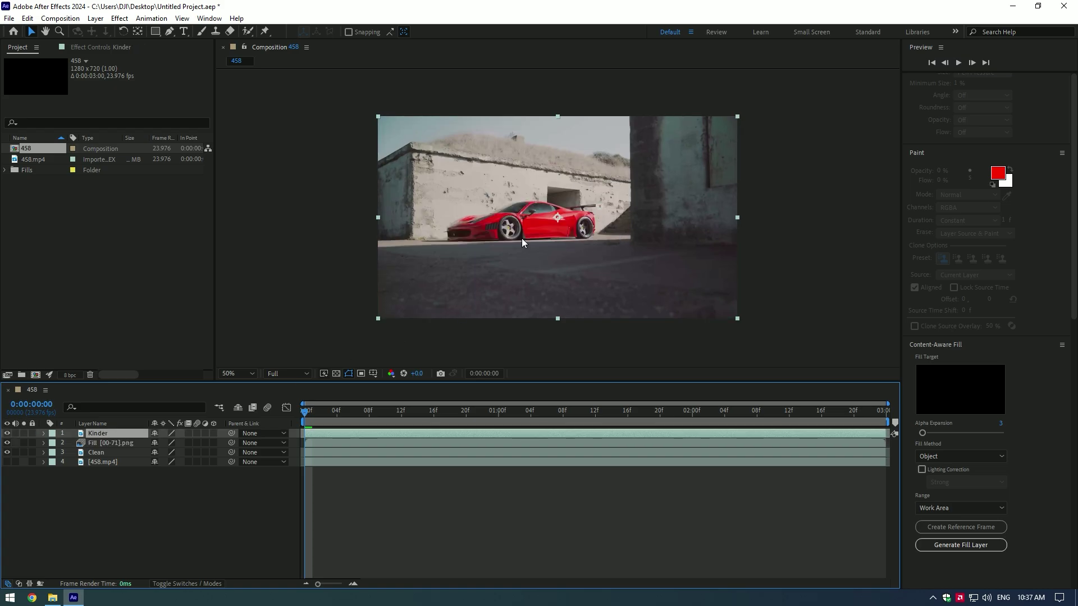
key(.)
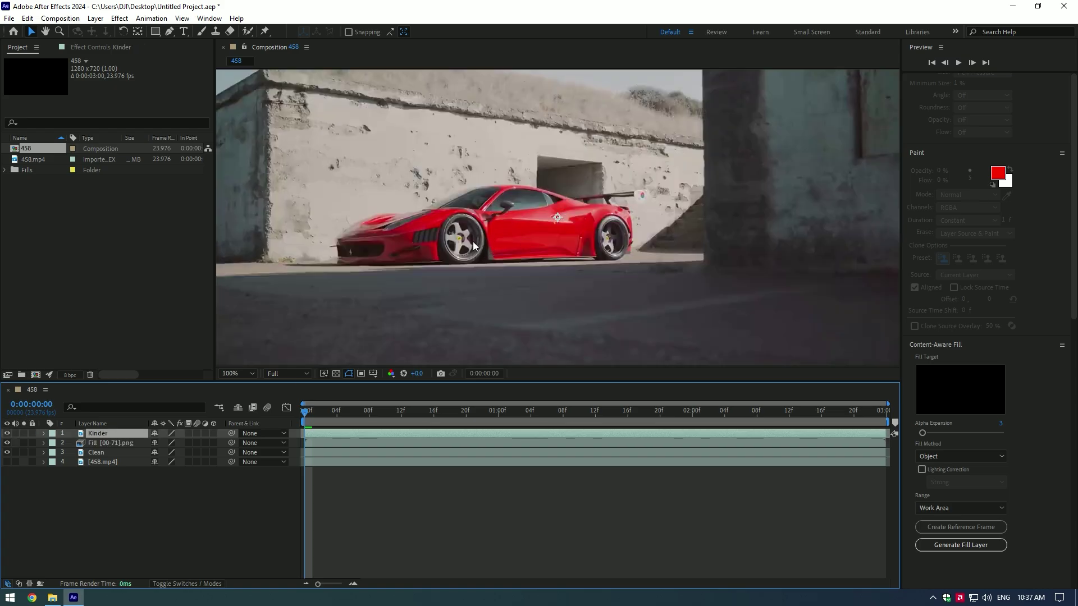
mouse_move(318, 416)
mouse_down()
mouse_move(503, 420)
mouse_move(284, 423)
mouse_up()
At frame 23, duplicate Kinder and pre-compose the copy, moving all attributes.
click(491, 410)
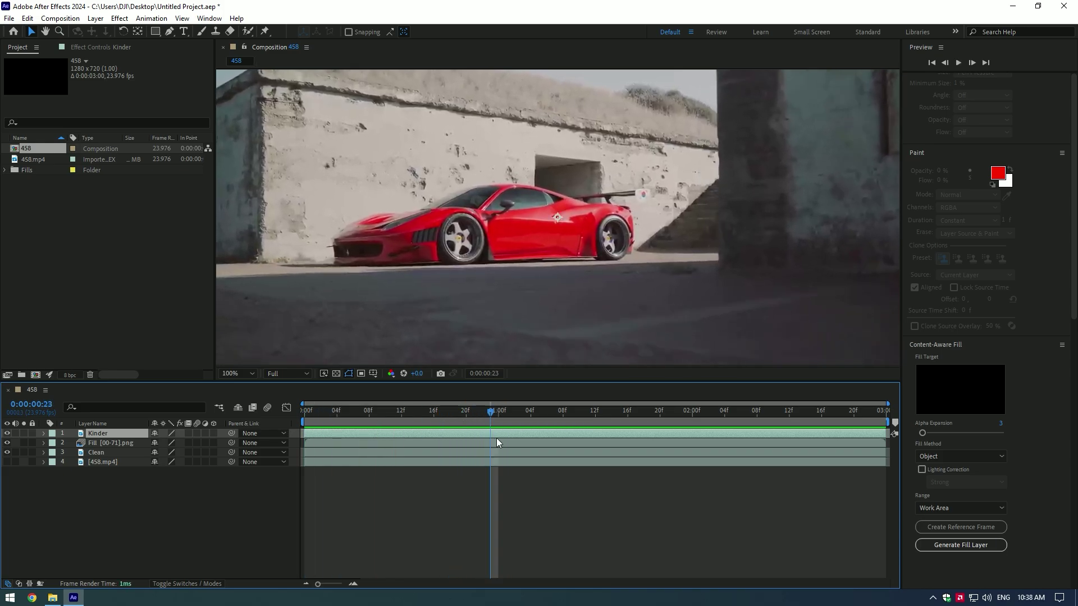
key(ctrl+d)
right_click(506, 433)
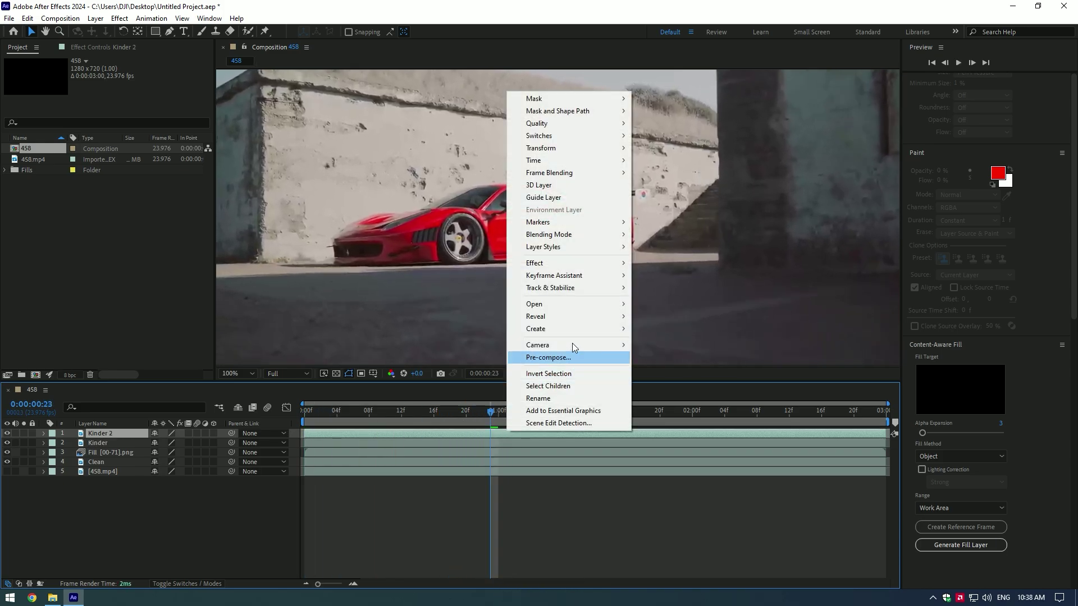
click(572, 355)
click(470, 306)
click(568, 372)
Freeze the precomp, end it at frame 23, start Kinder at frame 23, and play back.
right_click(497, 432)
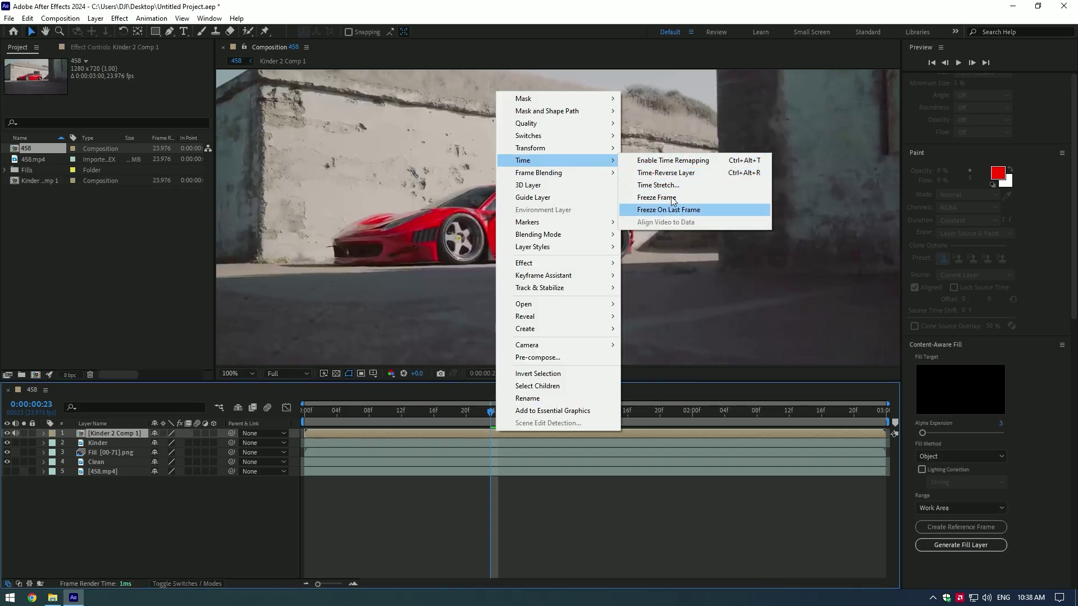
click(646, 211)
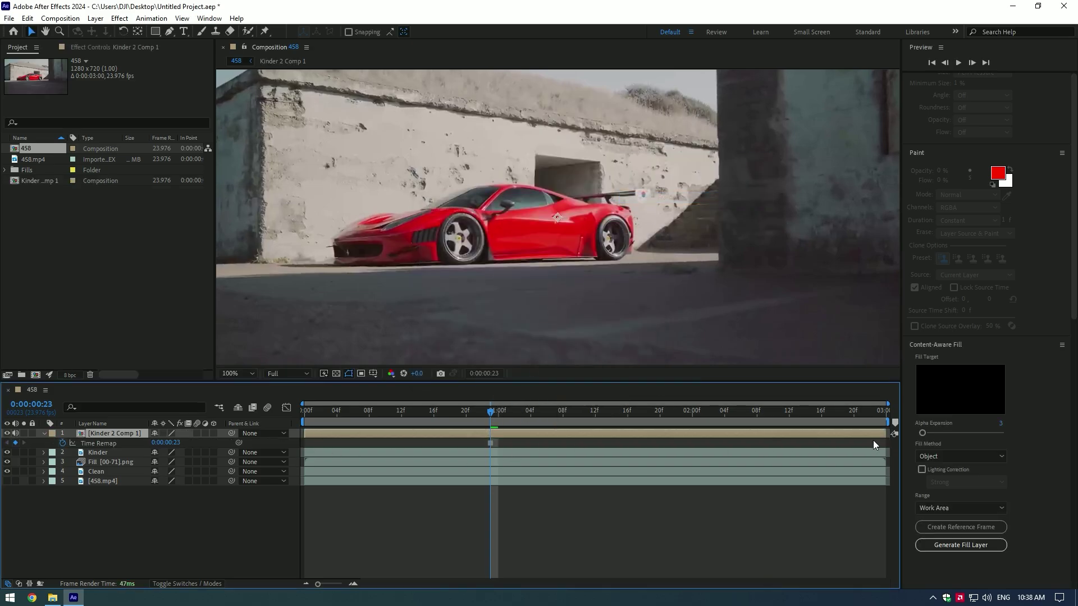
drag(887, 435, 492, 442)
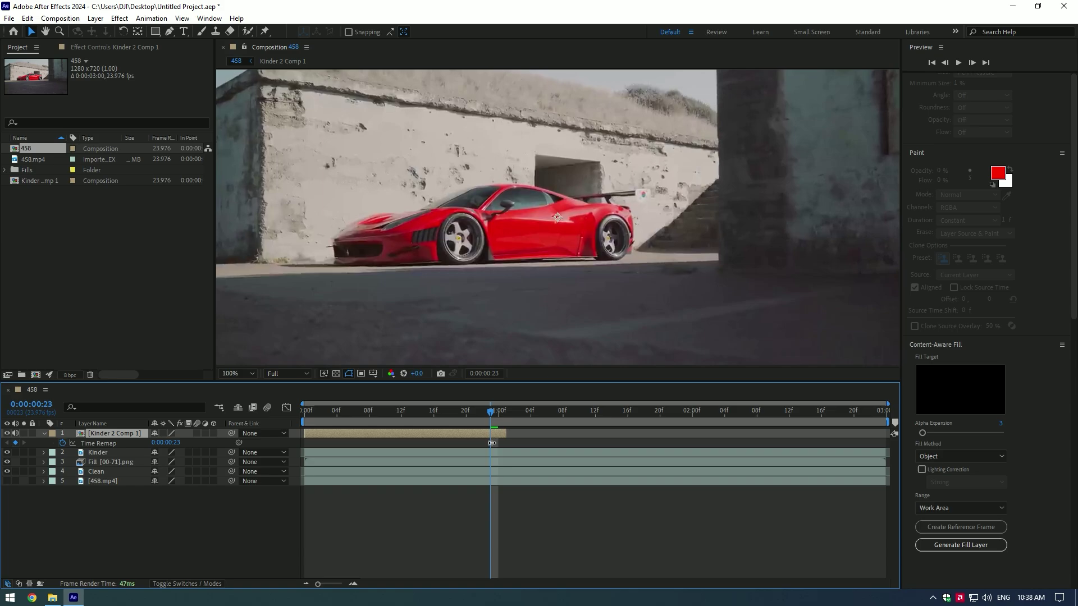
click(317, 456)
drag(305, 452, 491, 453)
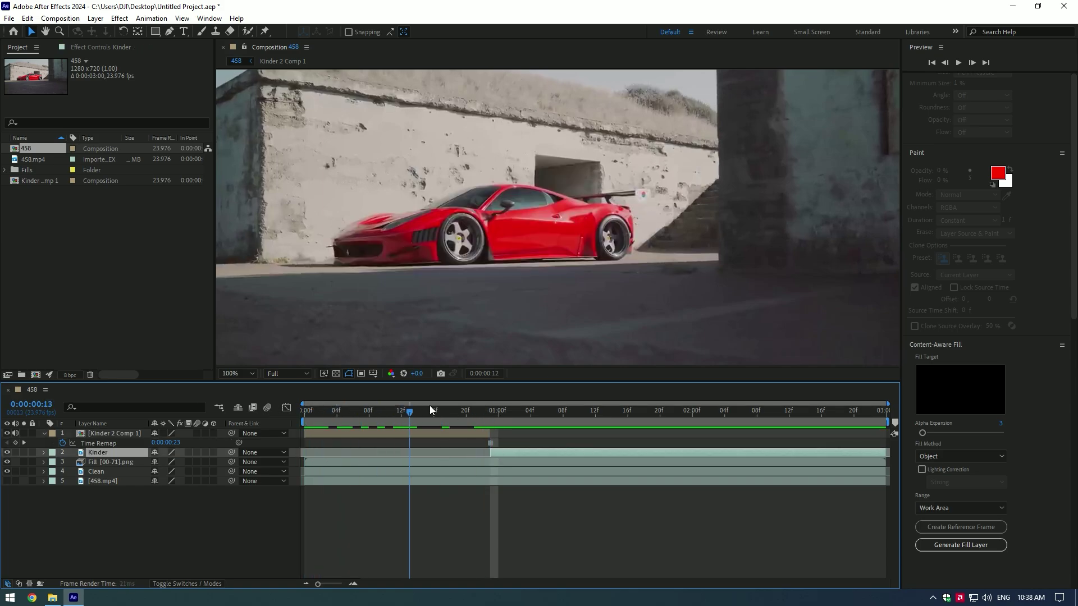
key(space)
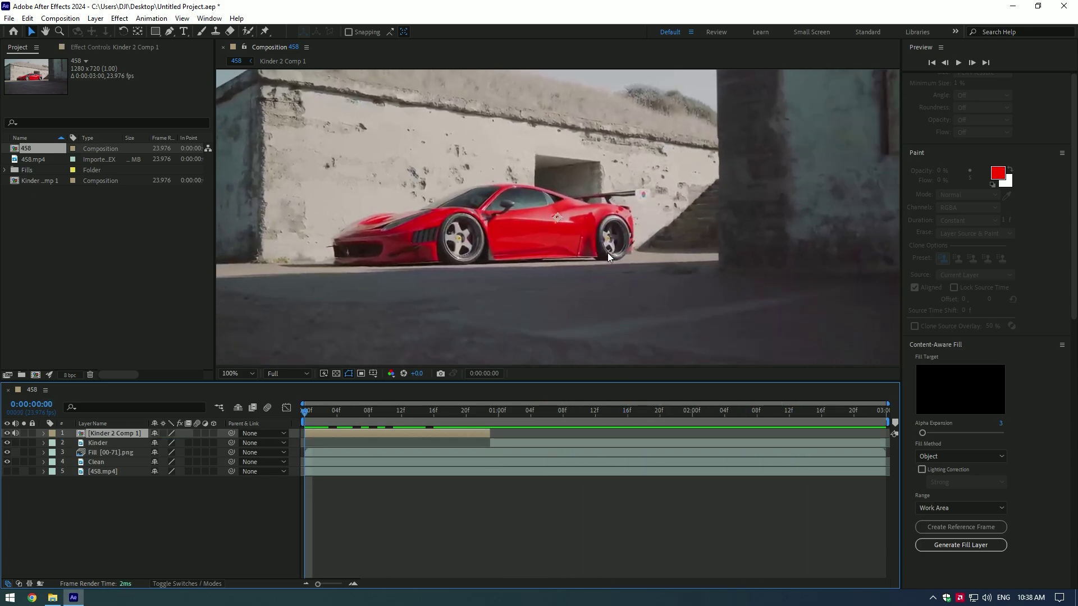
Rename the top layer to Wheel 1.
right_click(107, 437)
click(169, 414)
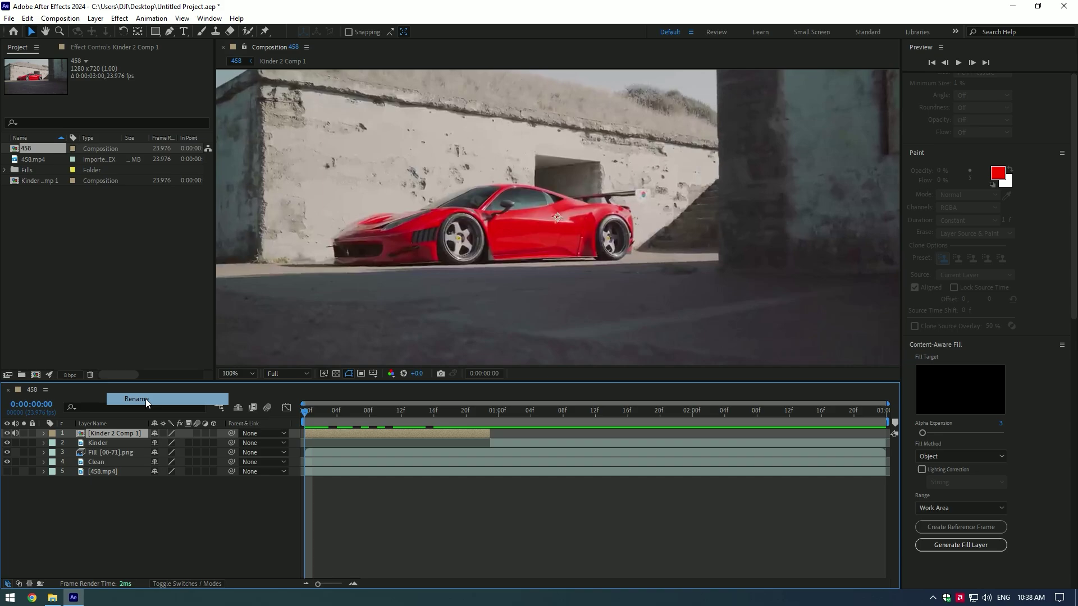
text(Wheel 1)
key(Return)
Draw an elliptical mask around the car's front wheel.
click(155, 31)
click(196, 59)
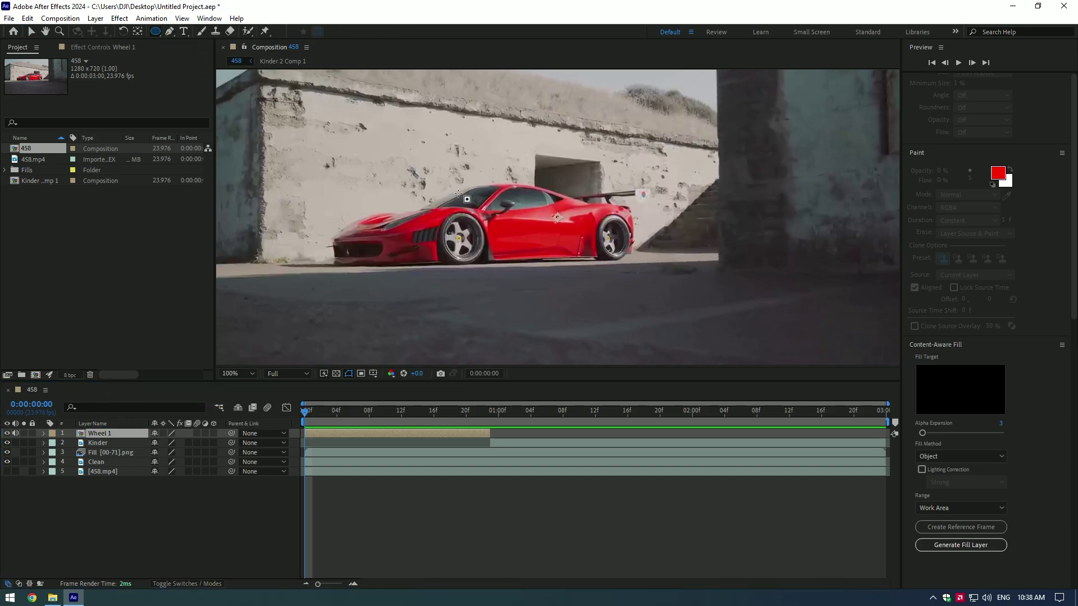
key(period)
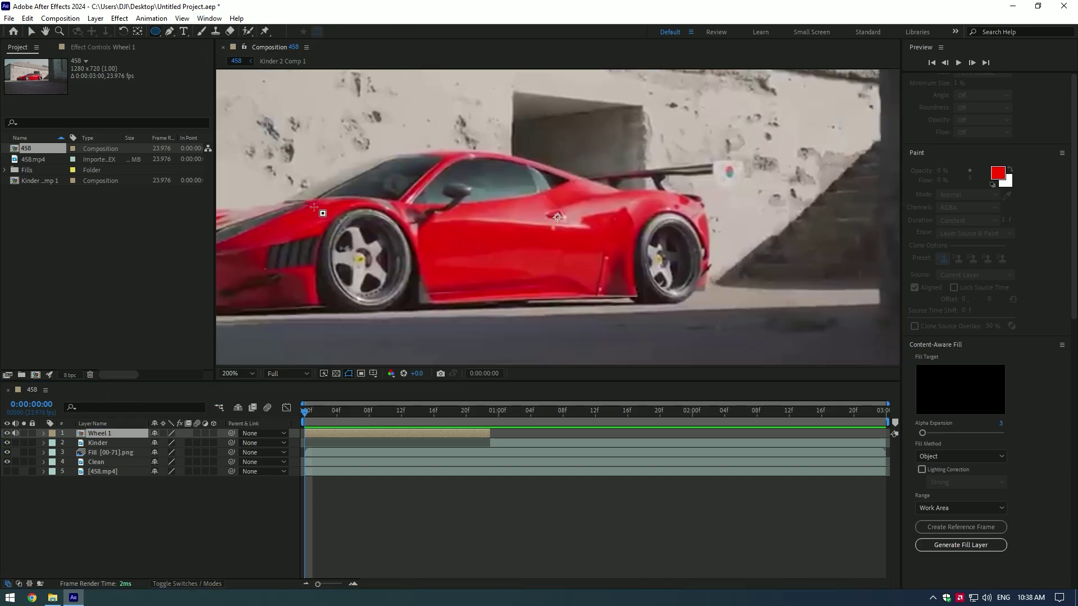
drag(315, 208, 416, 318)
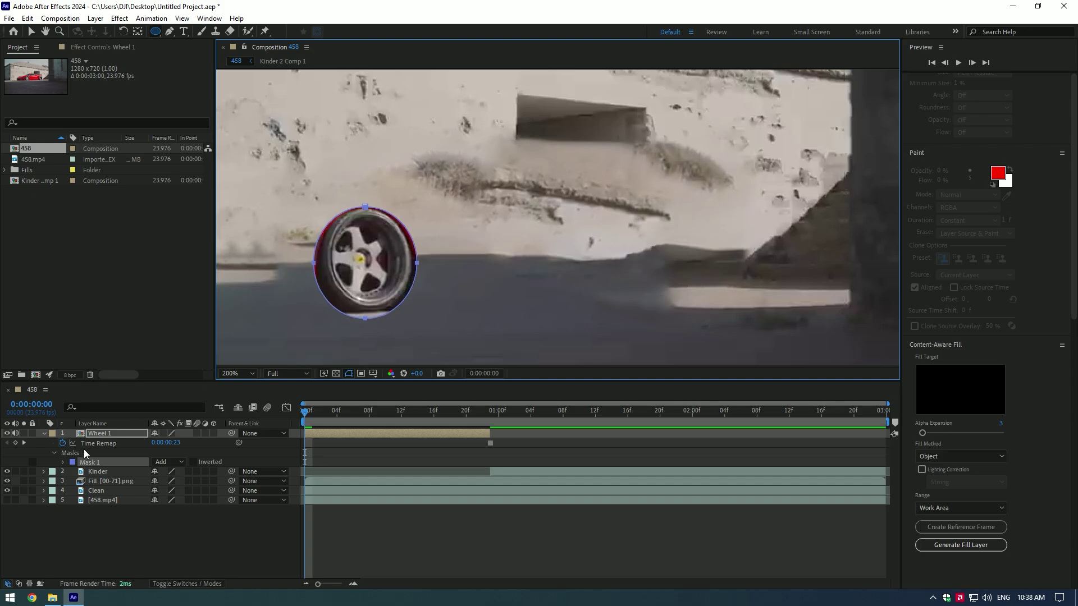
click(159, 461)
Fit the ellipse vertices to the tyre and set the mask mode to Add.
key(v)
scroll(317, 284, up, 3)
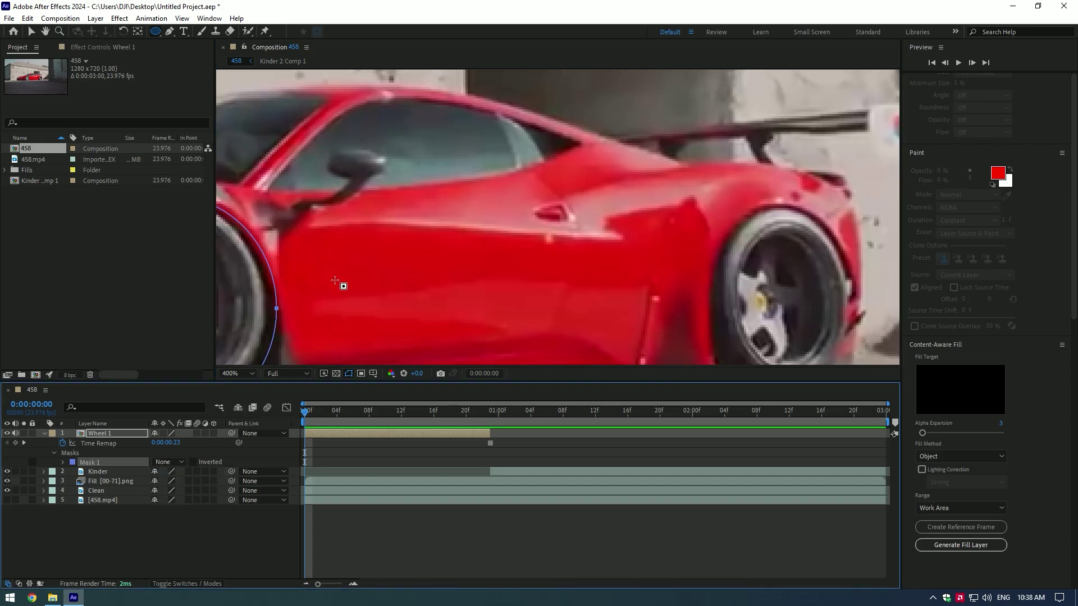
drag(466, 211, 457, 218)
drag(362, 323, 369, 308)
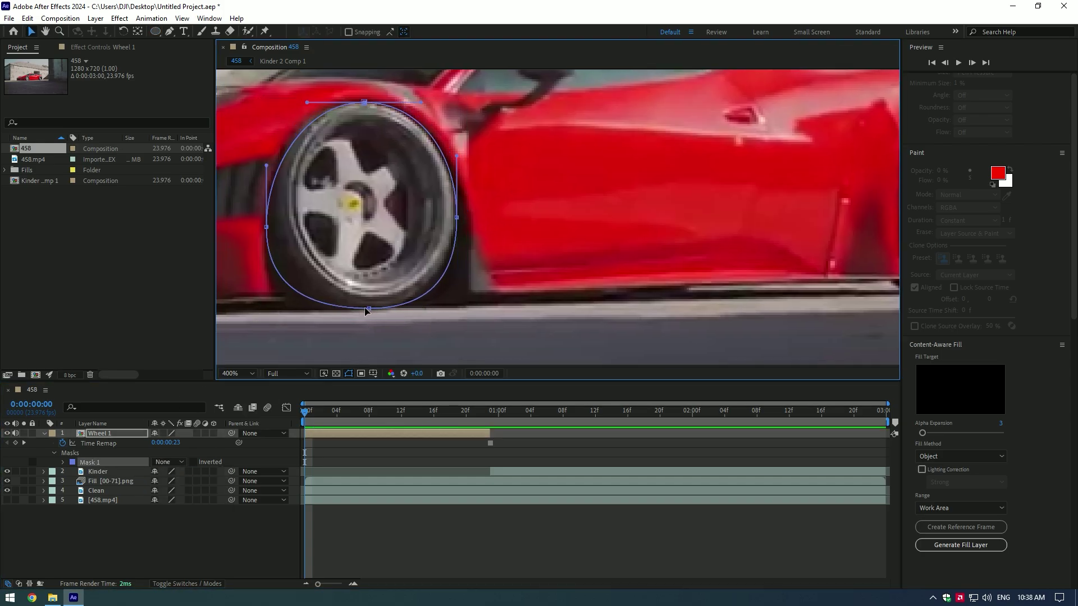
drag(260, 210, 269, 231)
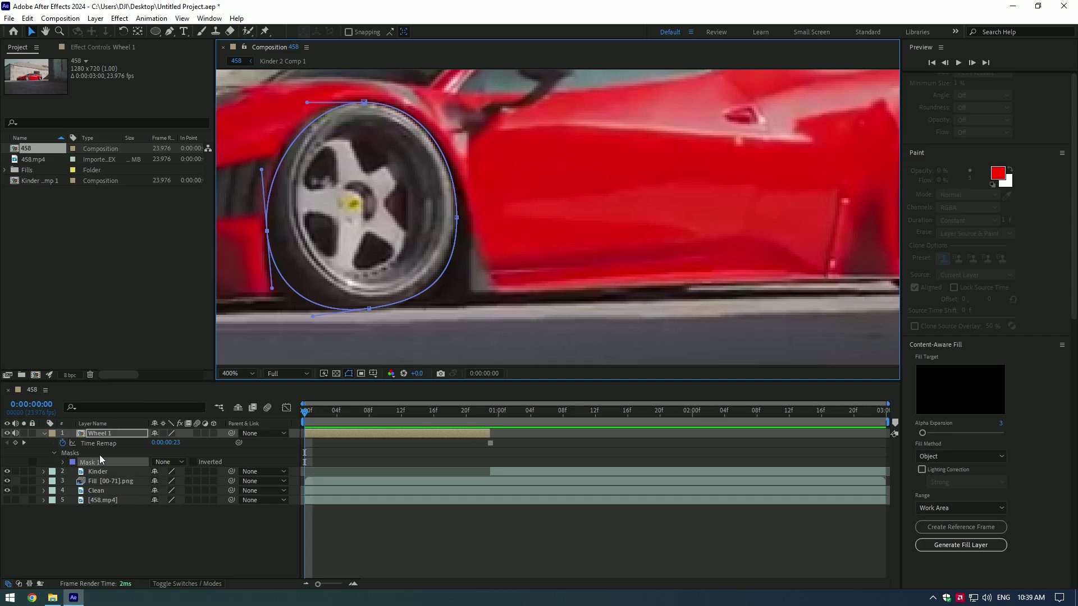
click(179, 462)
click(186, 480)
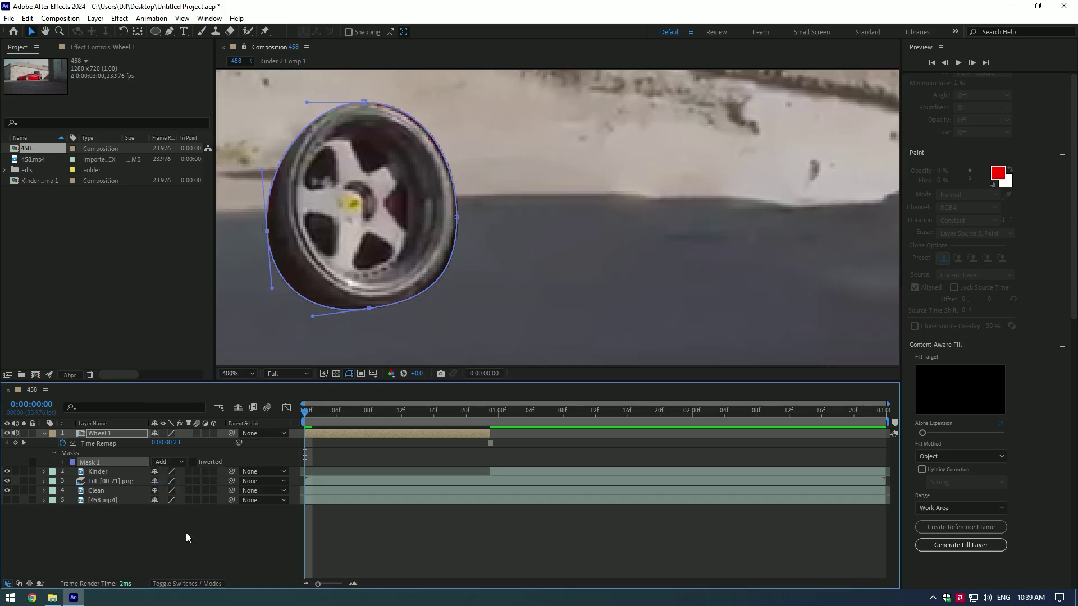
Duplicate Wheel 1 as Wheel 2 and delete its front-wheel mask.
click(349, 433)
key(comma)
key(ctrl+d)
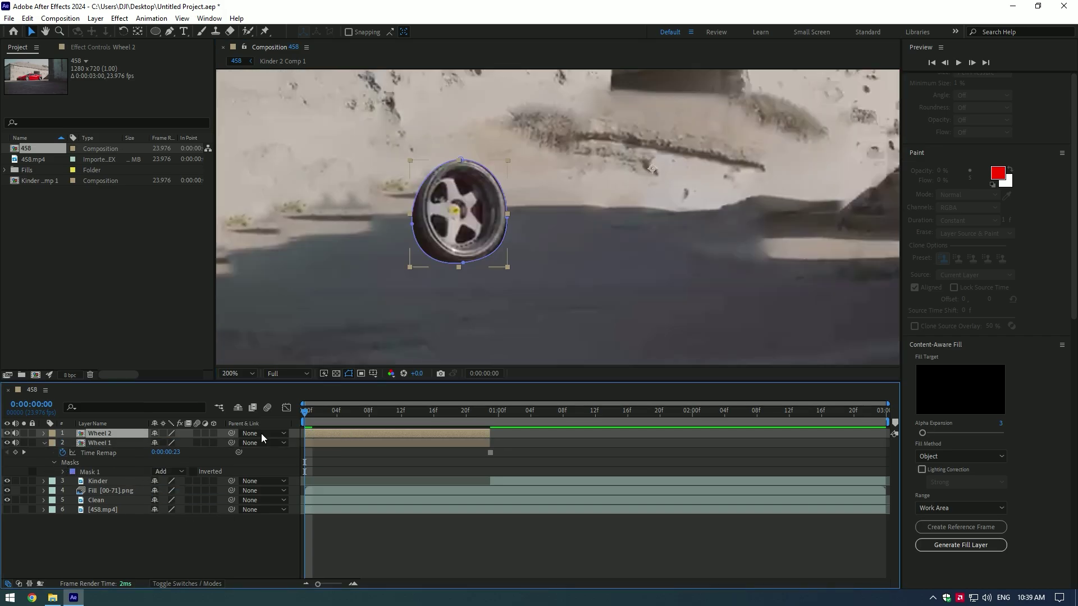
click(45, 443)
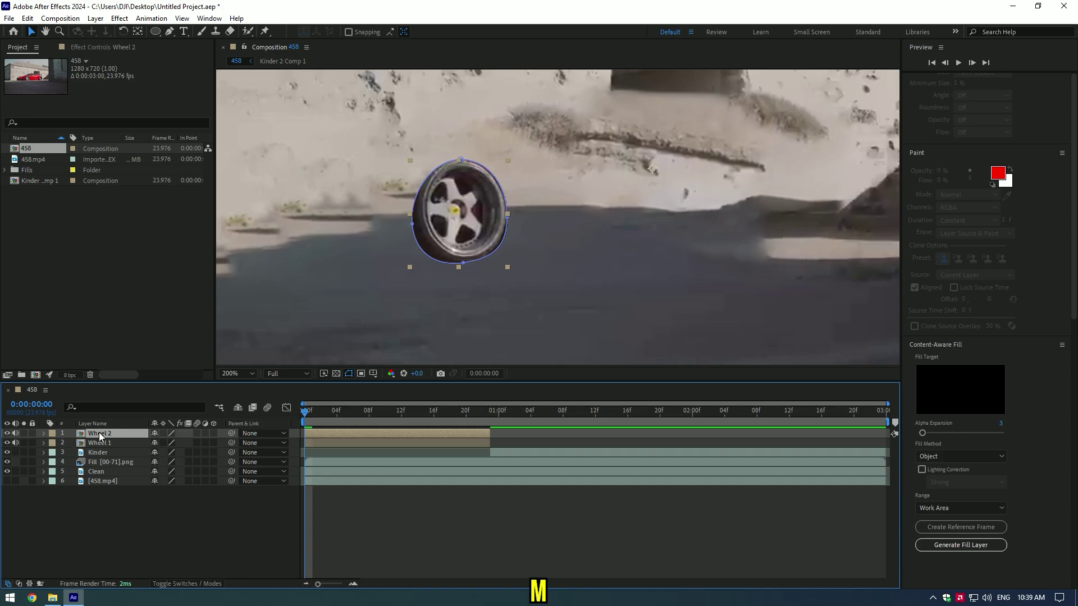
key(m)
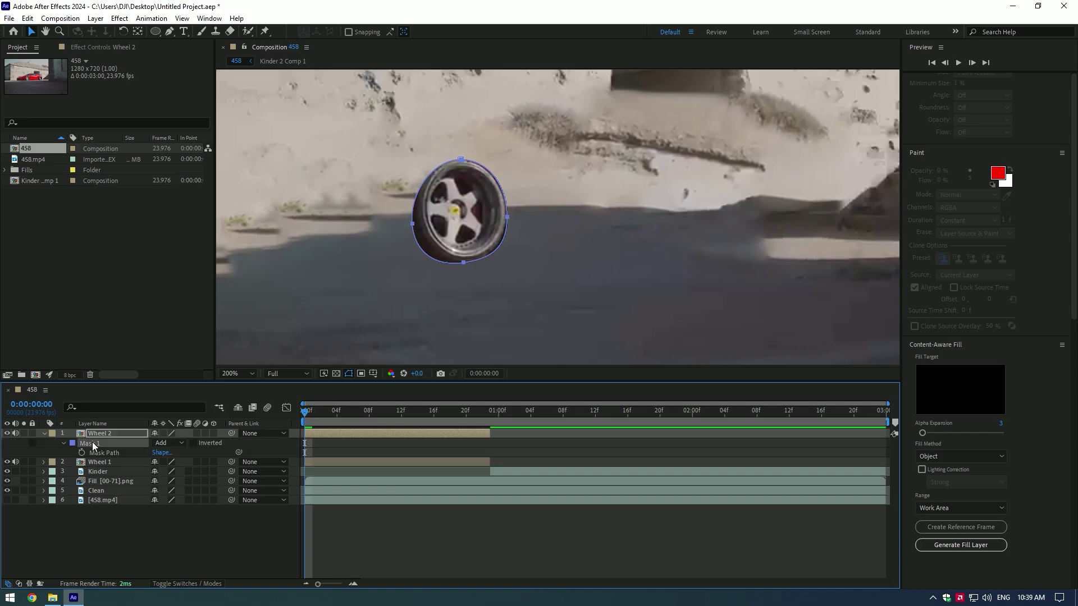
key(m)
Draw a new elliptical mask around the rear wheel.
drag(393, 224, 540, 247)
click(155, 30)
key(period)
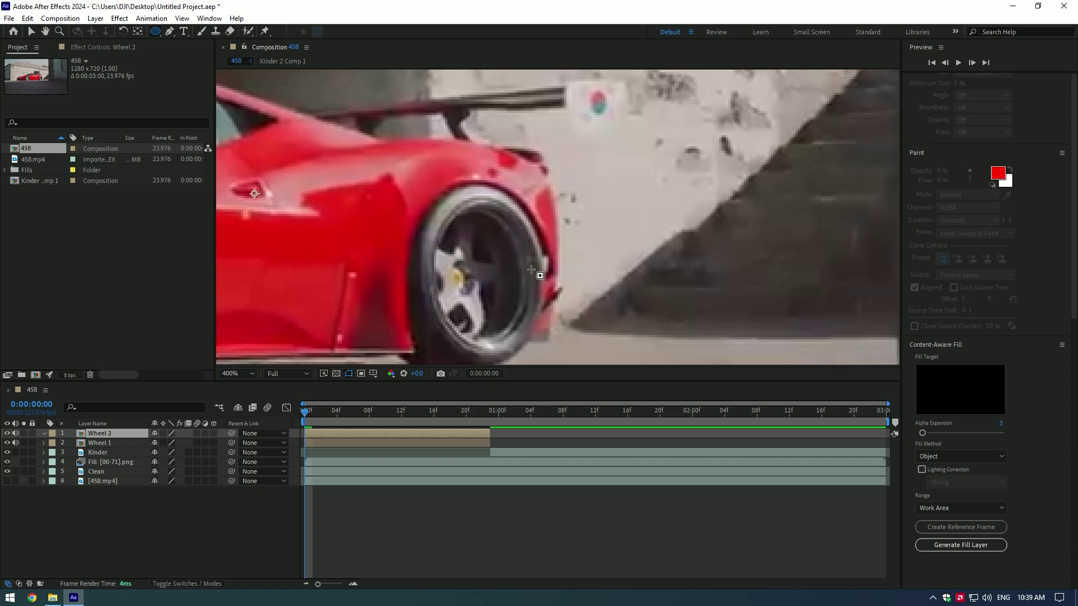
drag(406, 179, 554, 364)
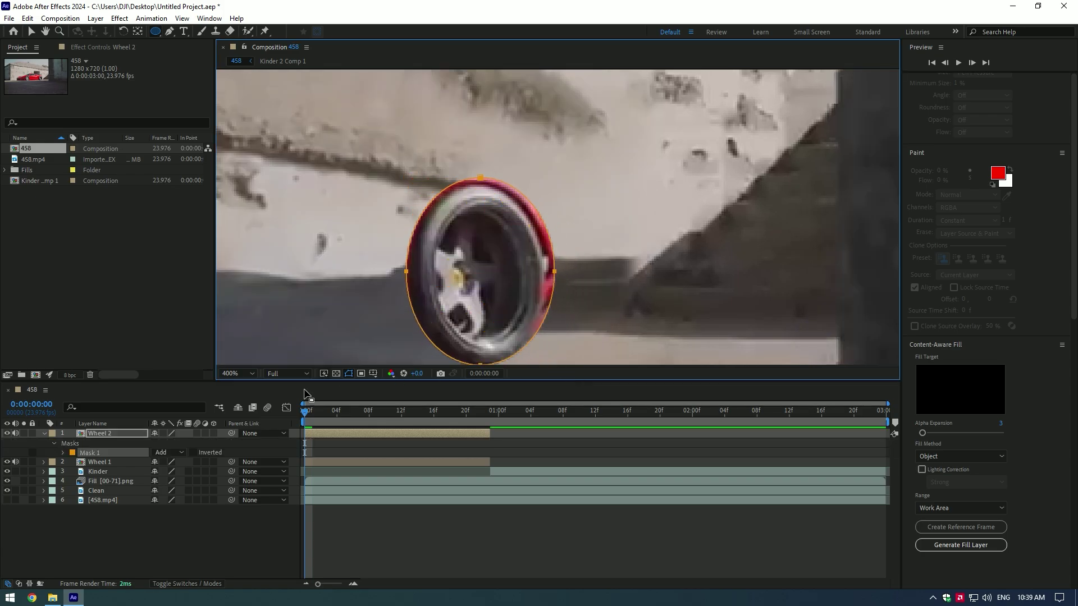
click(170, 451)
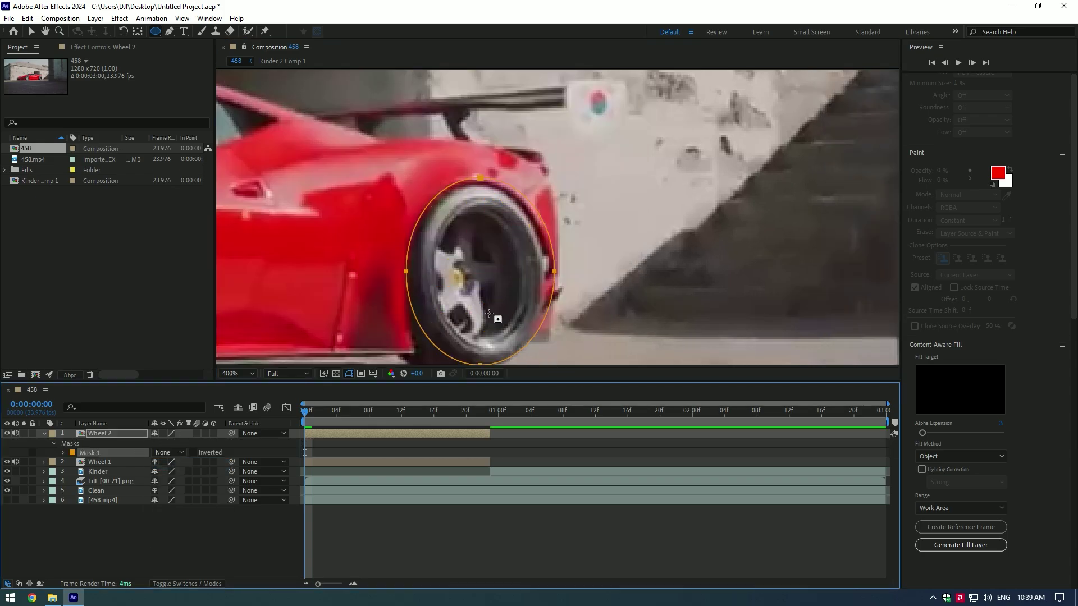
Straighten the rear-wheel mask's left side and set its mode to Add.
key(v)
scroll(489, 313, down, 2)
drag(406, 221, 414, 222)
click(171, 452)
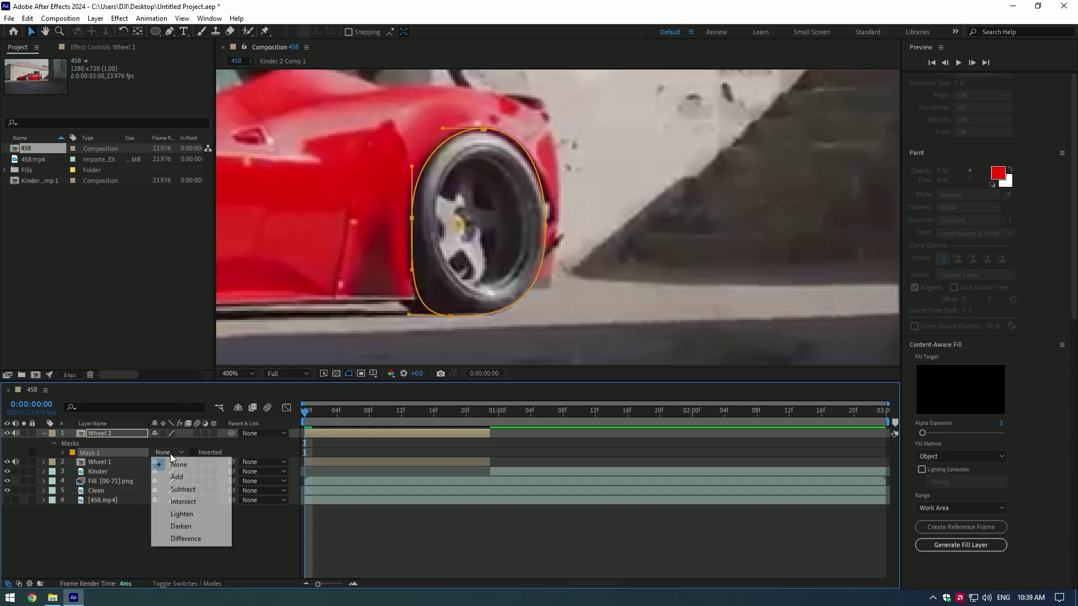
click(186, 473)
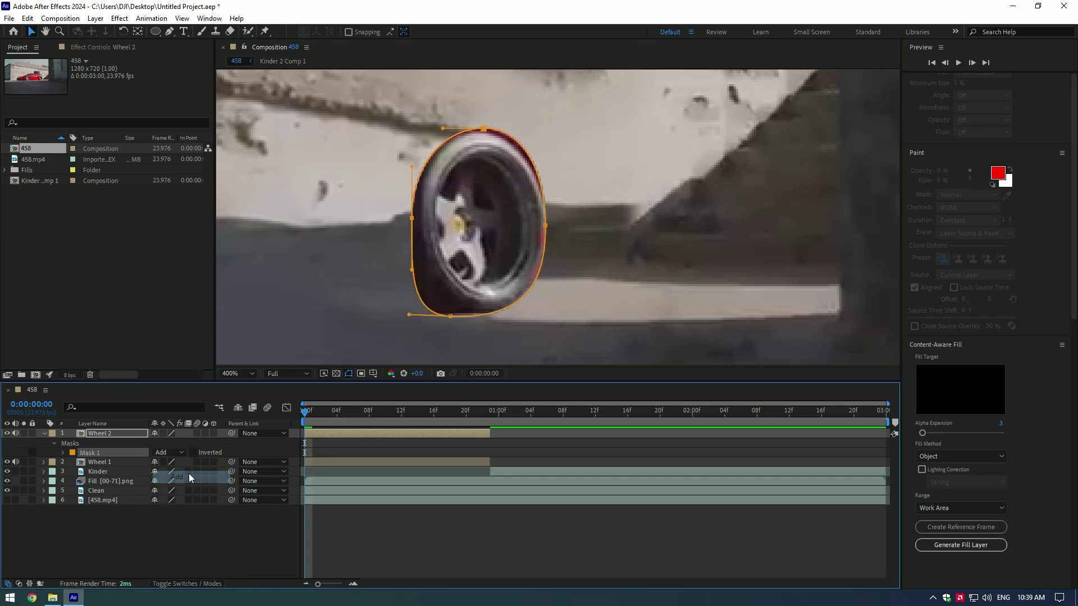
click(43, 433)
key(comma)
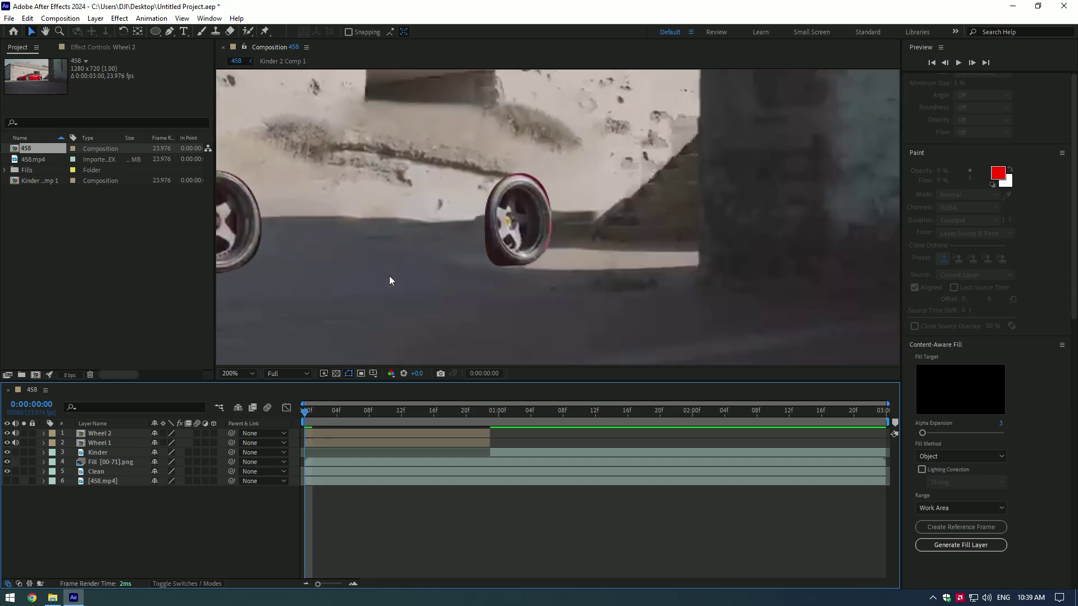
key(comma)
Duplicate Wheel 2 and rename the new top layer Car Body.
click(133, 430)
key(ctrl+d)
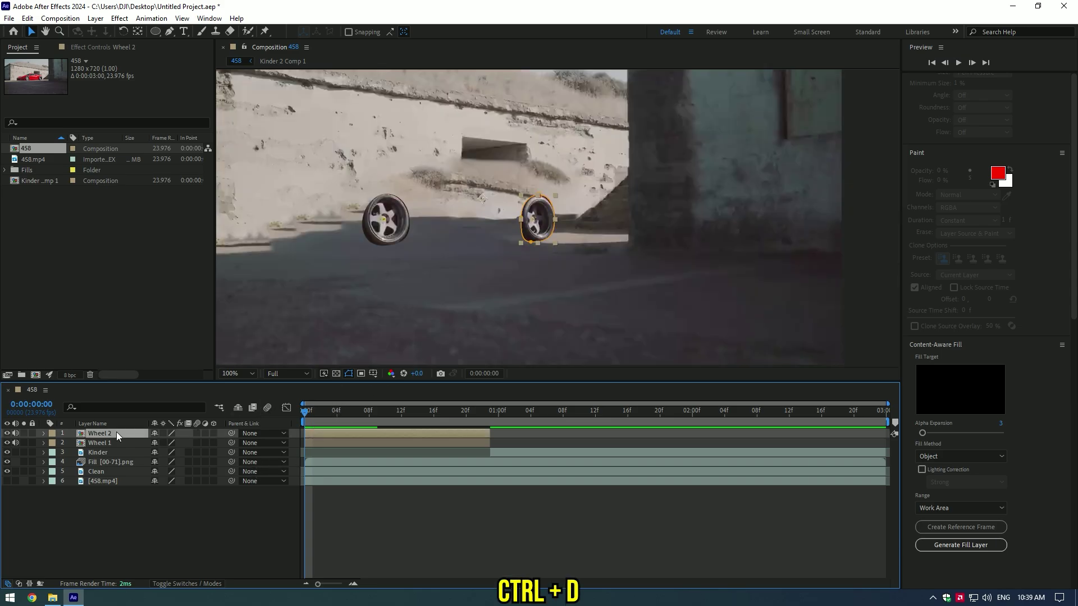
right_click(114, 433)
click(146, 401)
text(Car V)
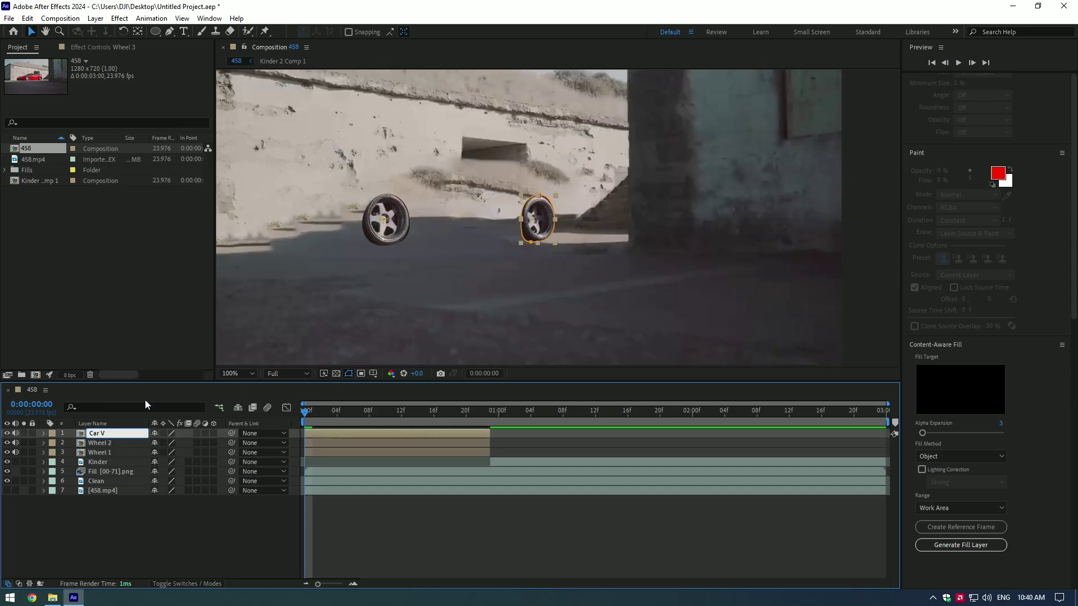
text(m)
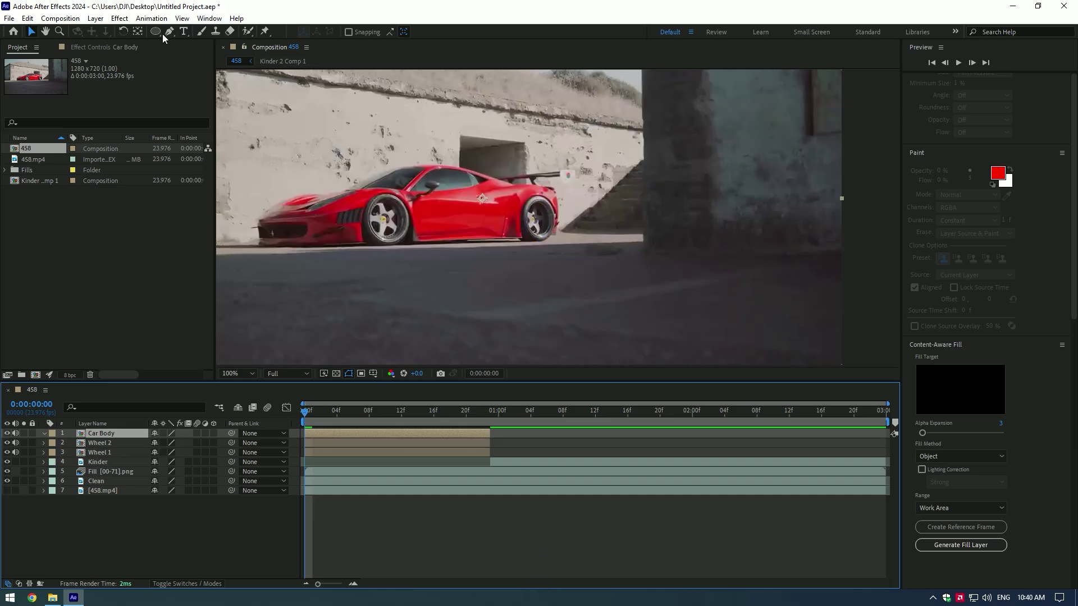
Start a Pen mask tracing the front bumper, bonnet, roofline and rear spoiler.
scroll(358, 236, up, 2)
drag(339, 252, 515, 256)
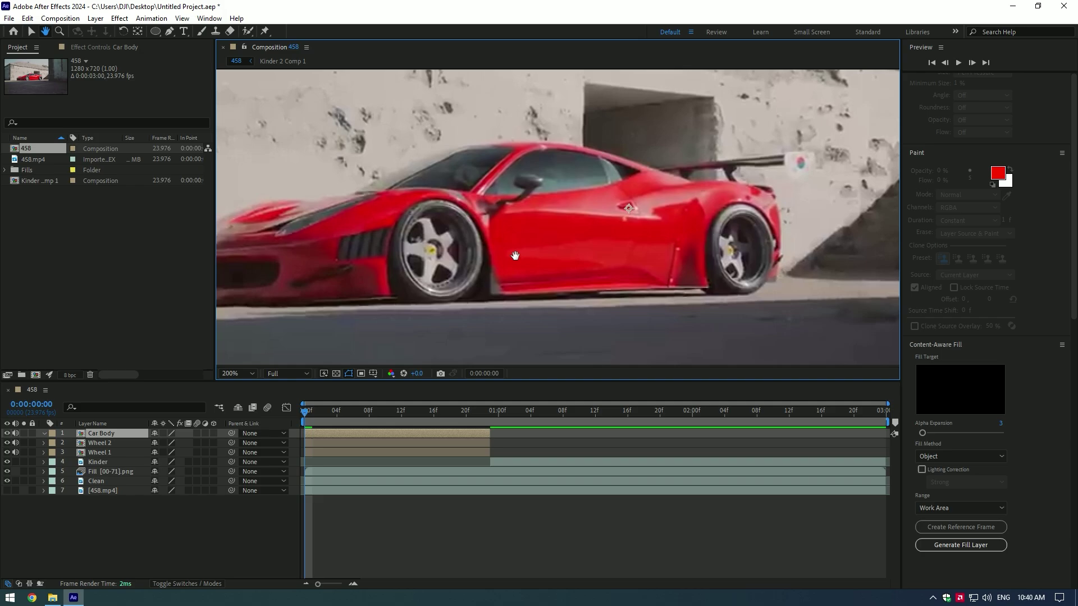
key(g)
click(492, 288)
click(438, 292)
click(395, 295)
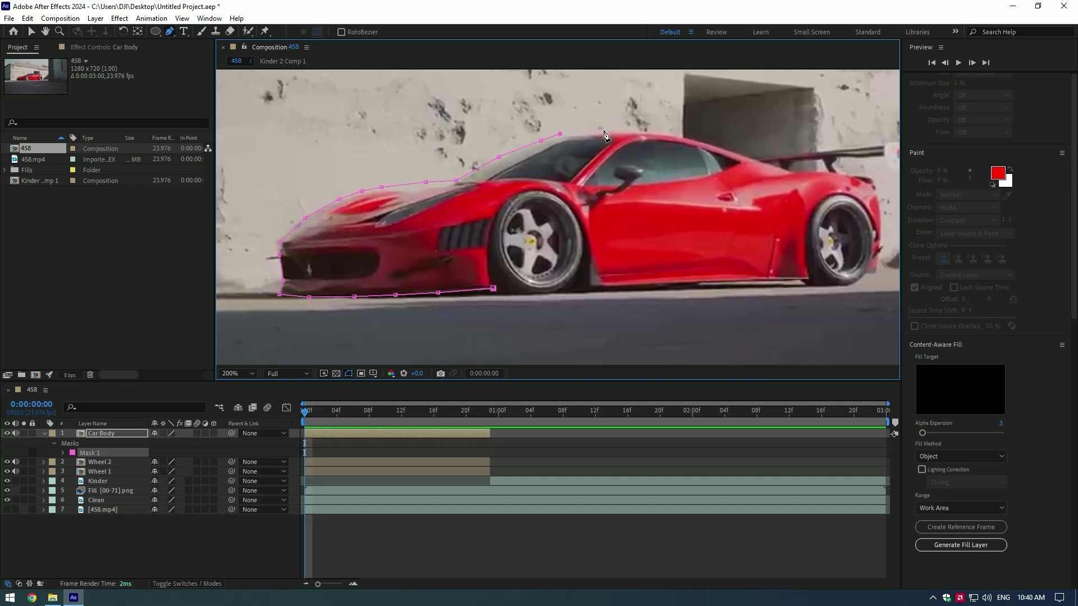
click(884, 147)
drag(884, 147, 723, 160)
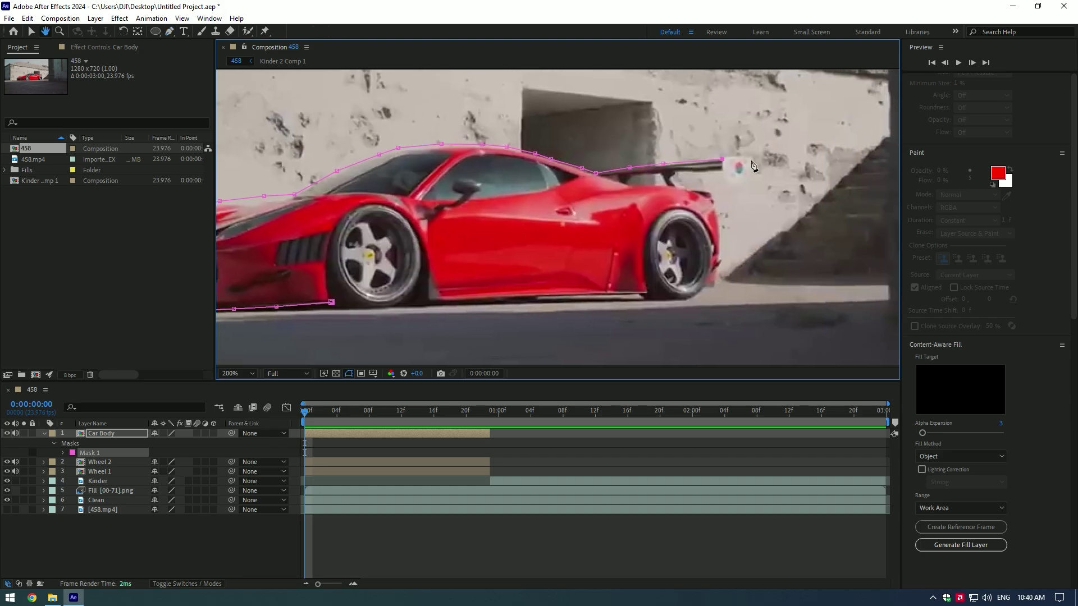
click(751, 157)
click(754, 174)
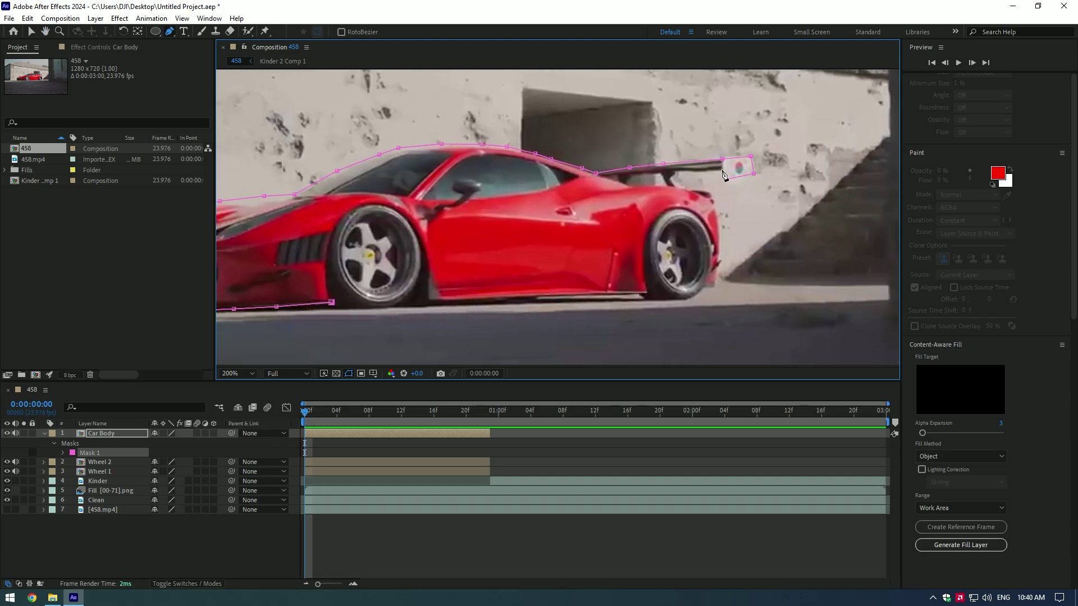
Continue the mask around the rear arch, sill and front arch, closing it at the start.
click(713, 245)
click(693, 212)
click(656, 220)
click(642, 273)
click(588, 293)
click(508, 298)
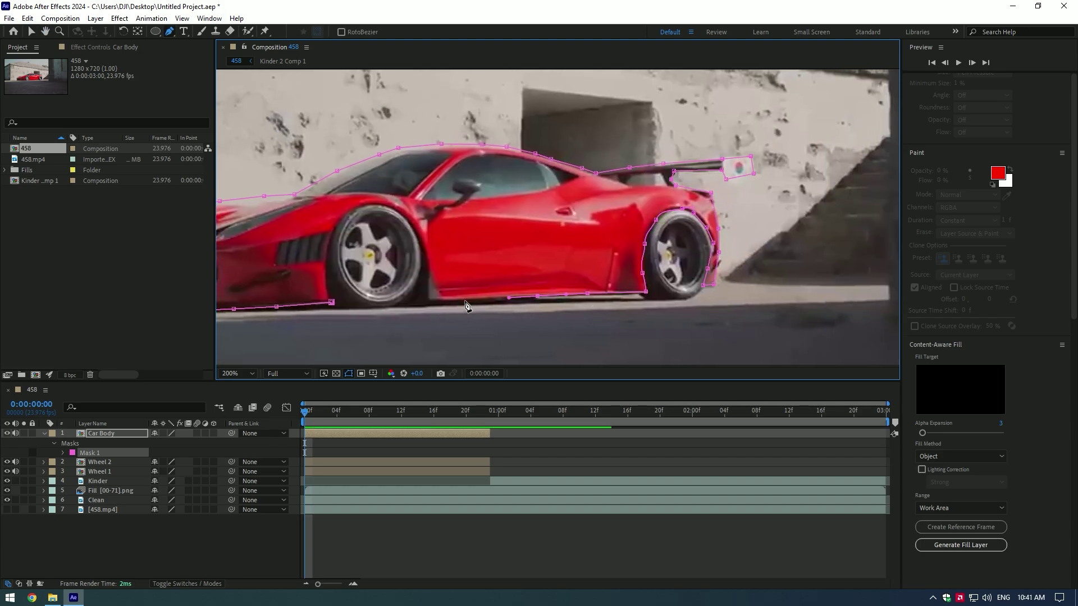
click(435, 302)
click(427, 270)
click(408, 222)
click(378, 204)
click(344, 214)
click(327, 287)
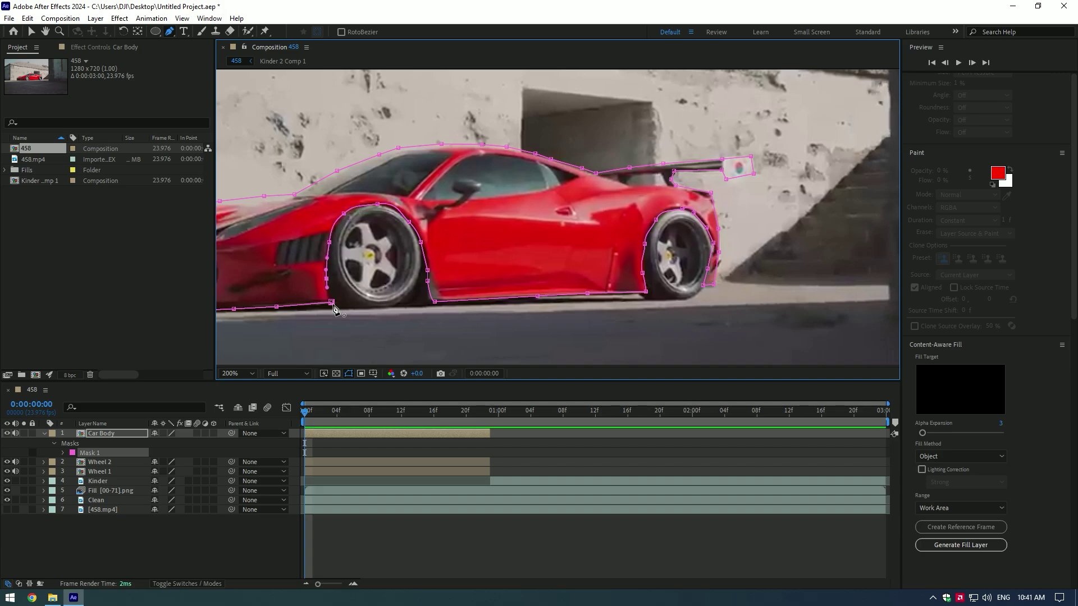
Check the body cut-out with wheels hidden, then keyframe Wheel 1's Position at frame 23.
key(comma)
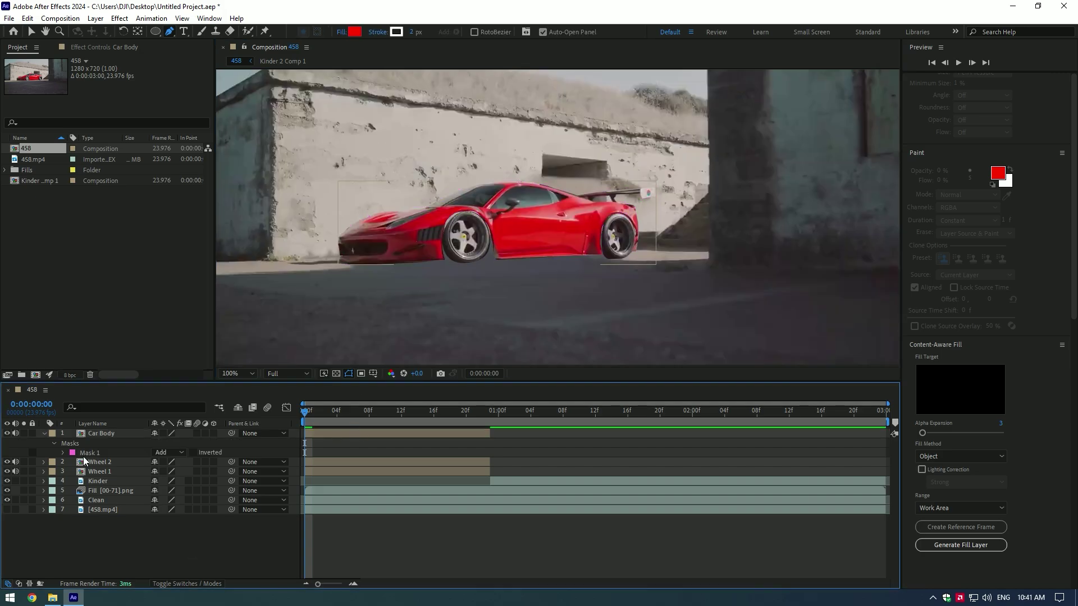
click(45, 434)
mouse_move(8, 445)
mouse_down()
mouse_move(7, 453)
mouse_move(8, 443)
mouse_up()
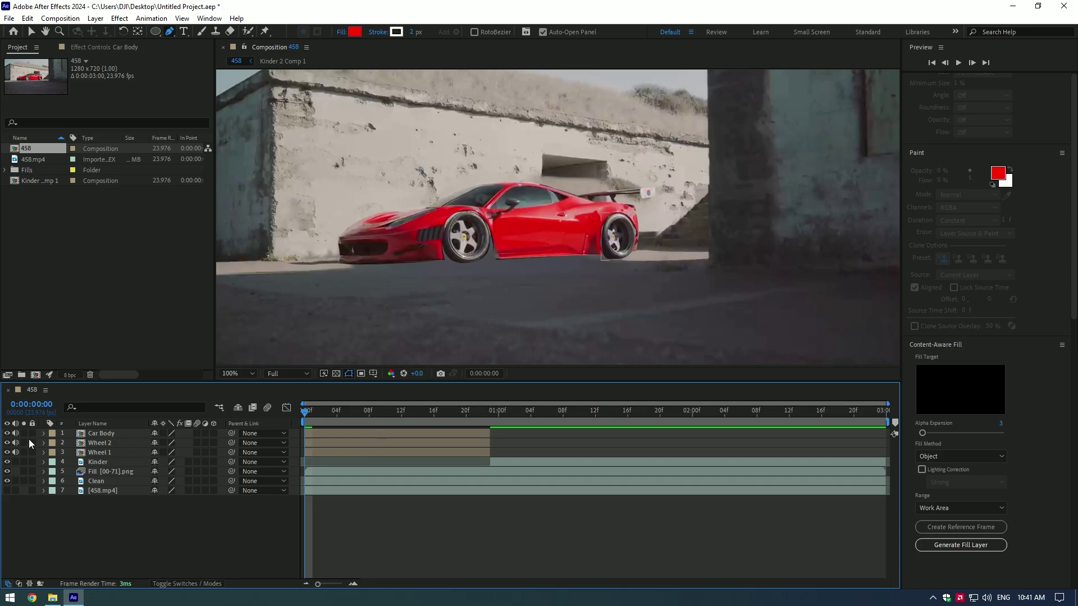
key(comma)
key(v)
click(475, 452)
key(o)
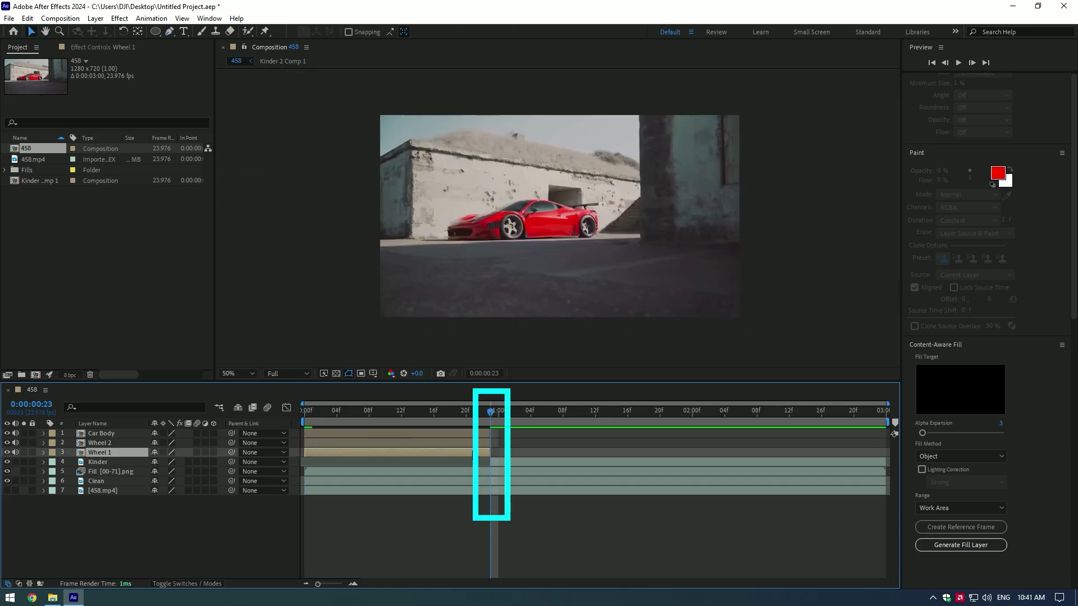
key(p)
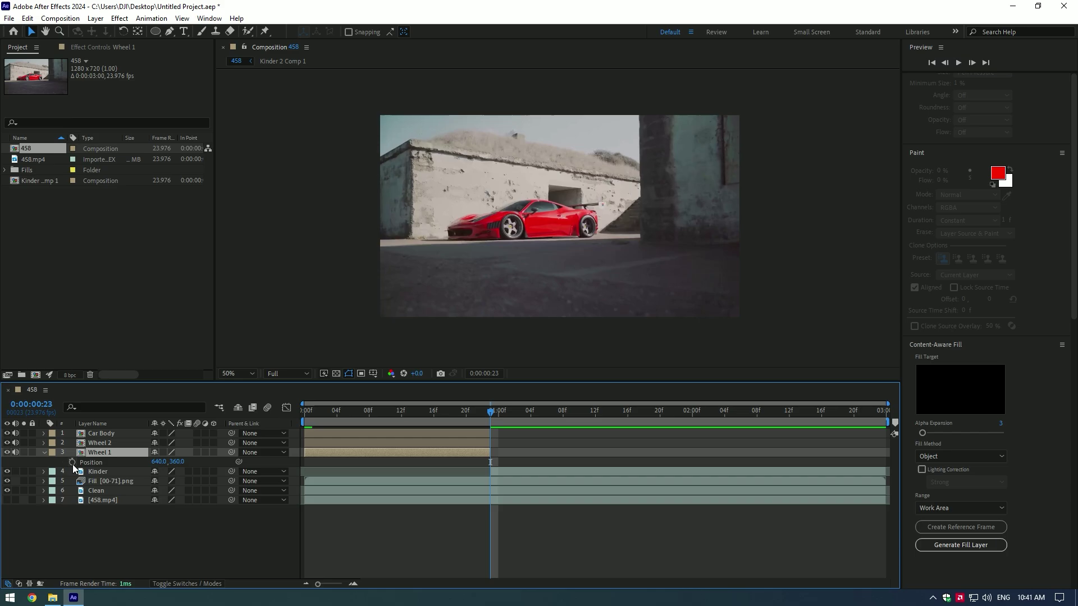
click(72, 461)
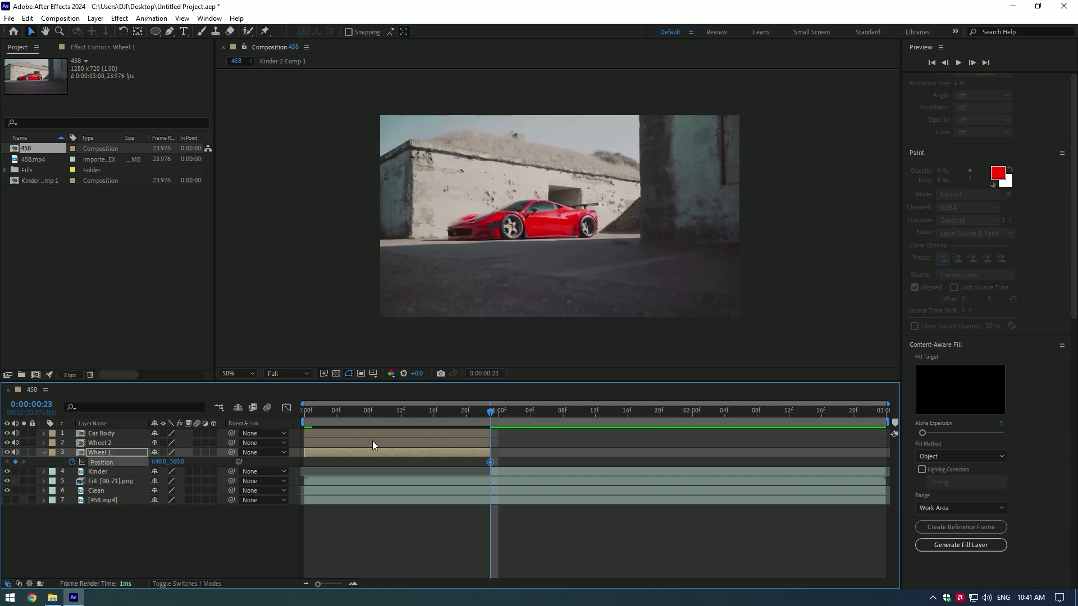
Add Position keyframes for Wheel 2 and Car Body at the same frame.
click(456, 442)
key(p)
click(72, 453)
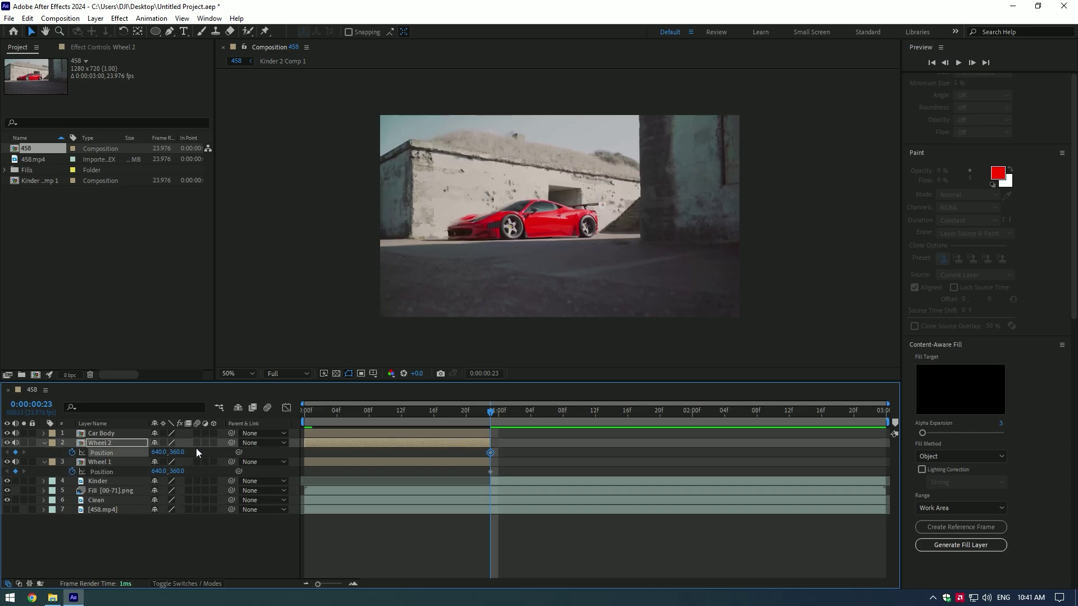
click(425, 431)
key(p)
click(72, 443)
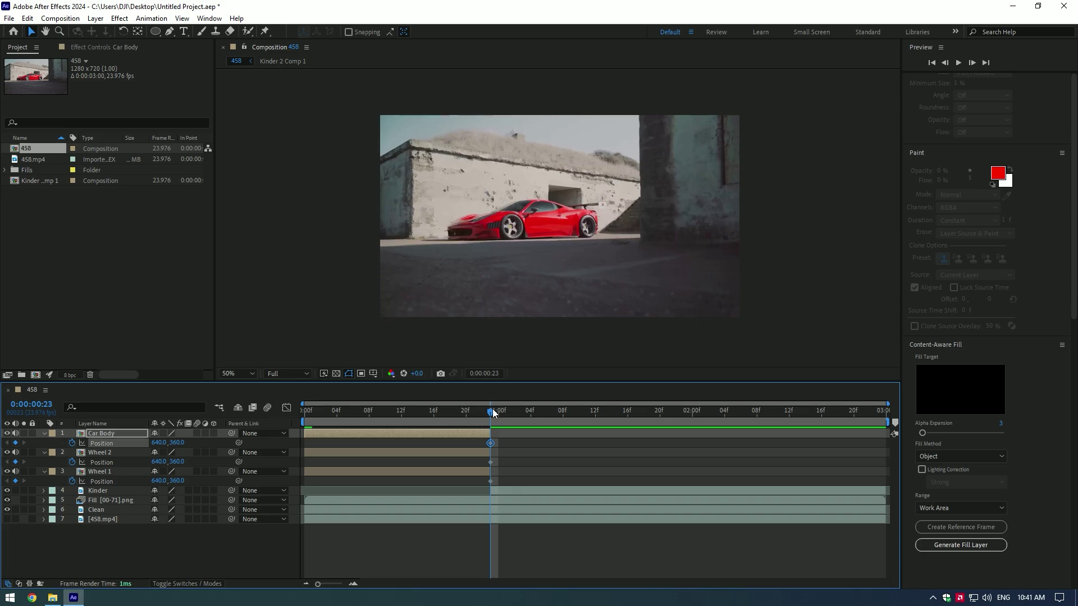
Lift Car Body above the frame at frame 0 and enable its layer and composition motion blur.
drag(493, 408, 261, 430)
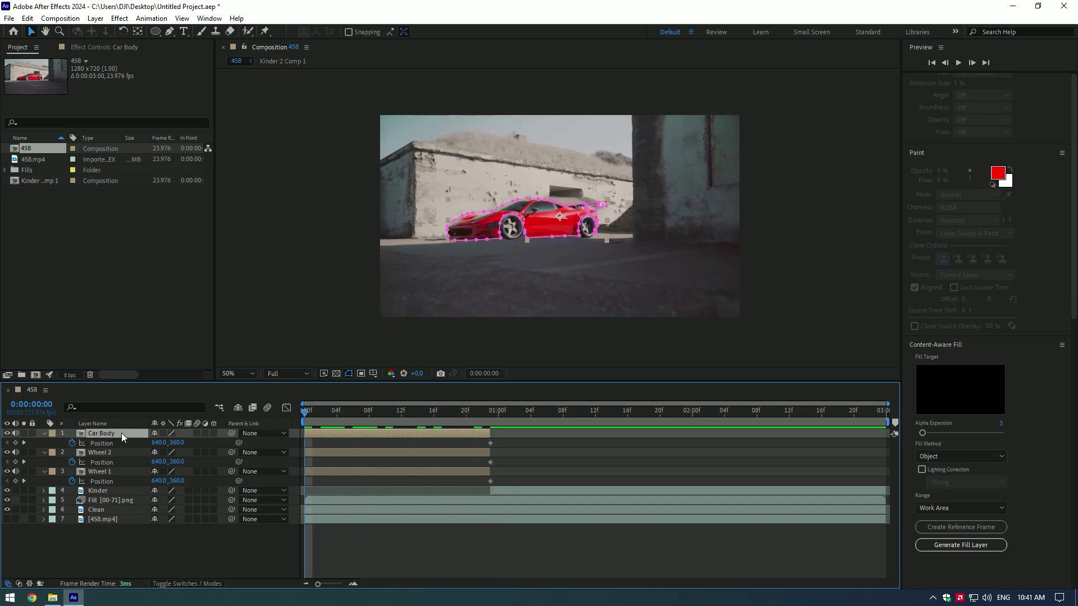
drag(539, 230, 543, 103)
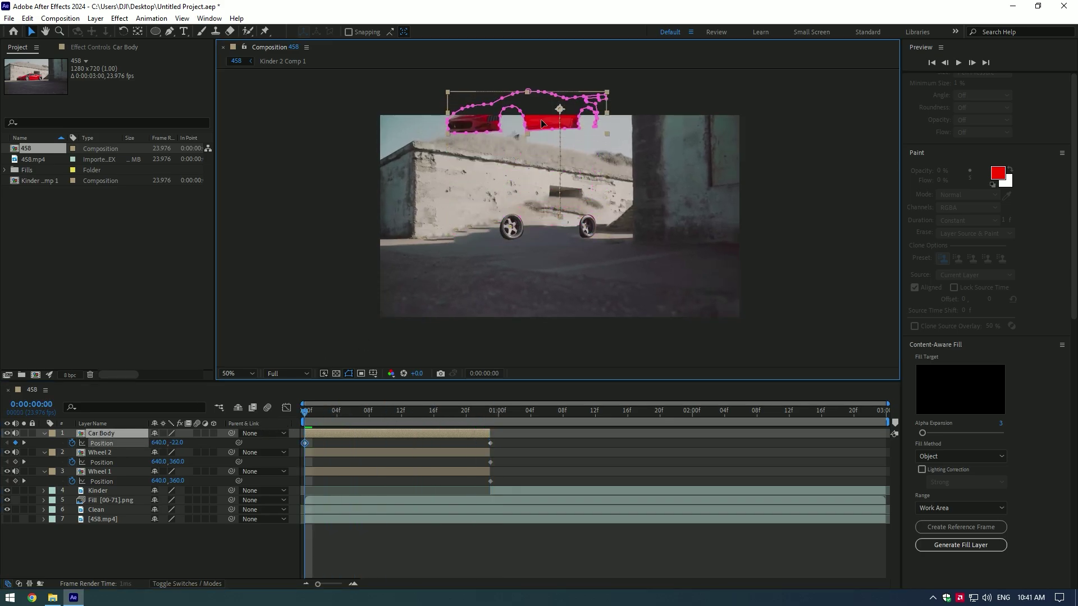
click(190, 541)
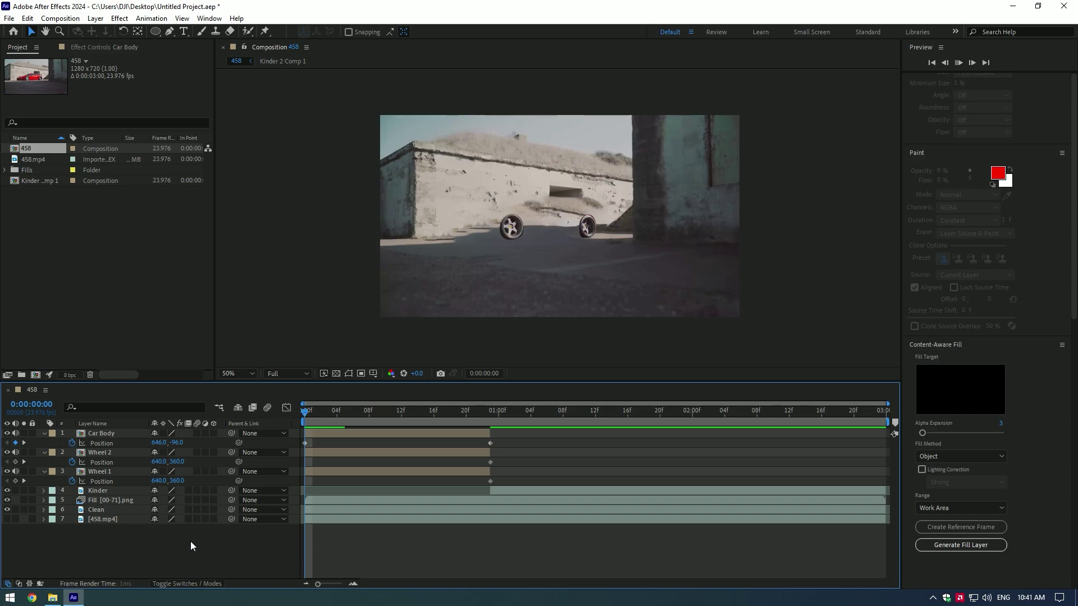
key(space)
key(space)
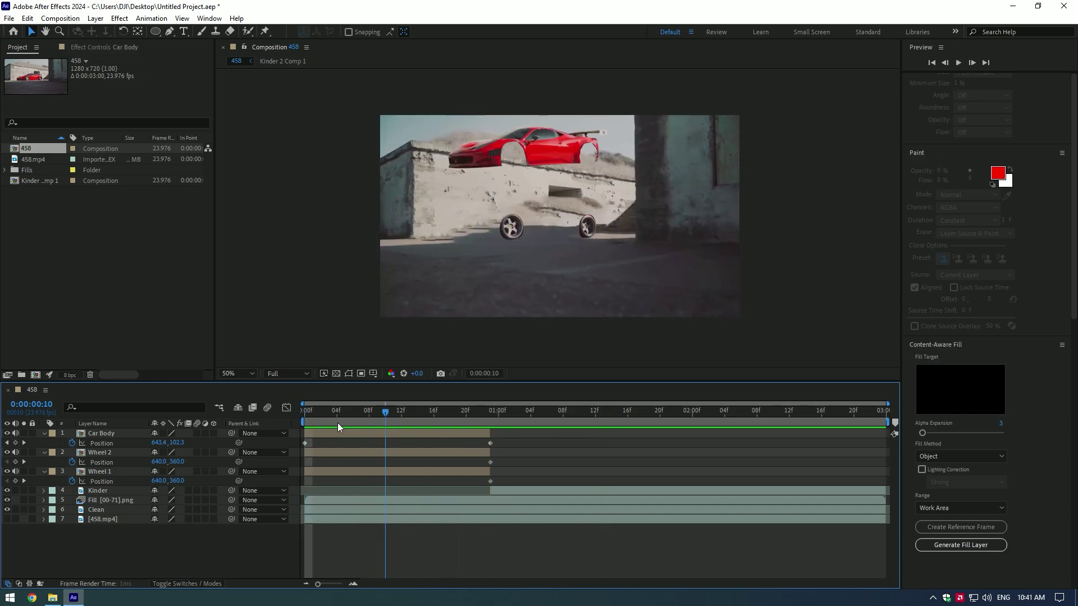
key(Home)
click(197, 433)
click(268, 408)
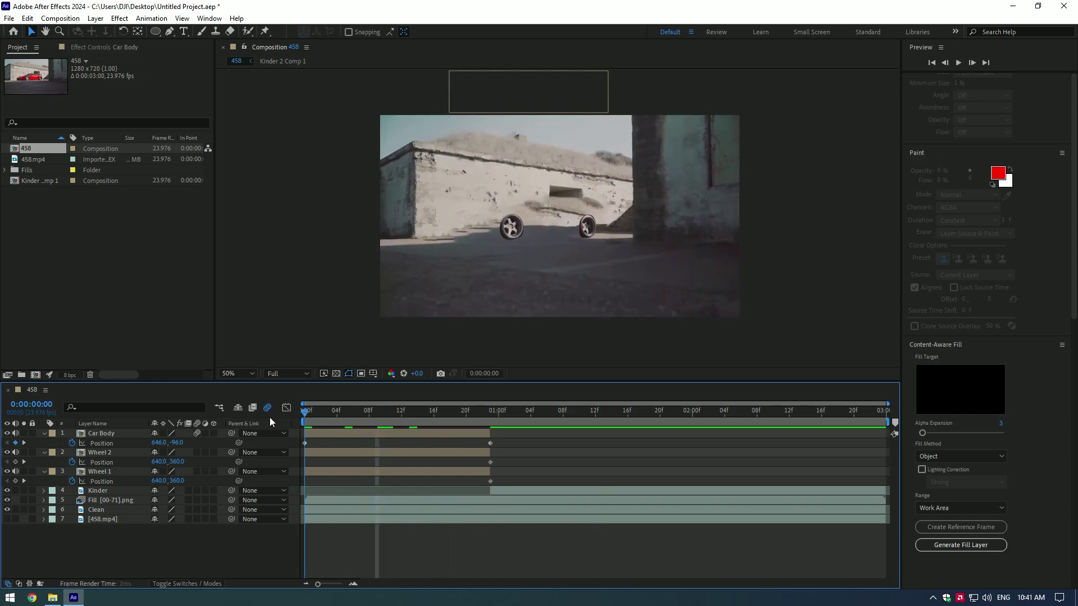
key(space)
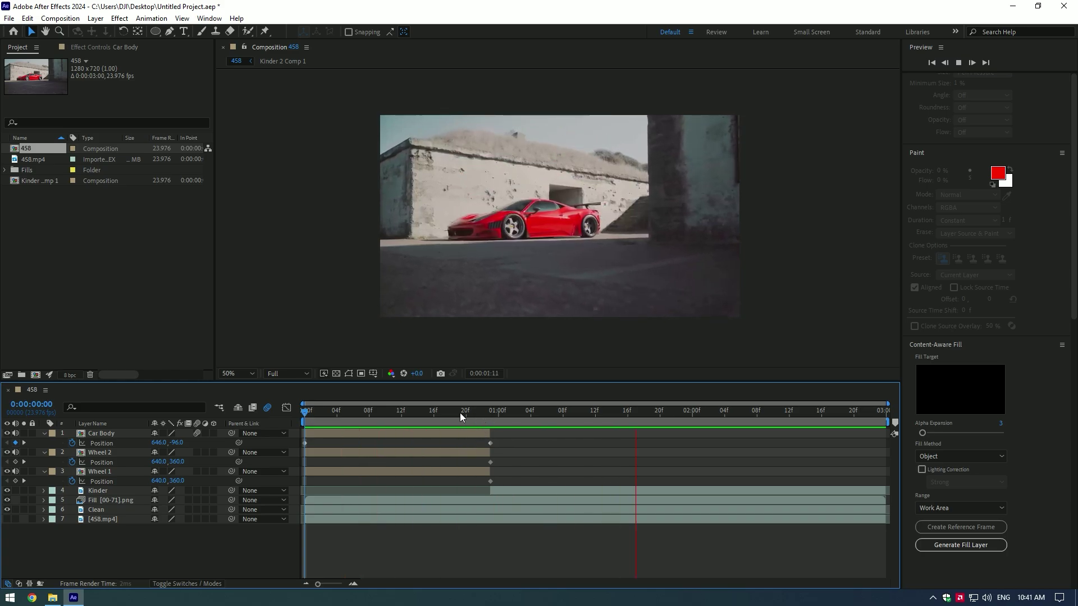
key(space)
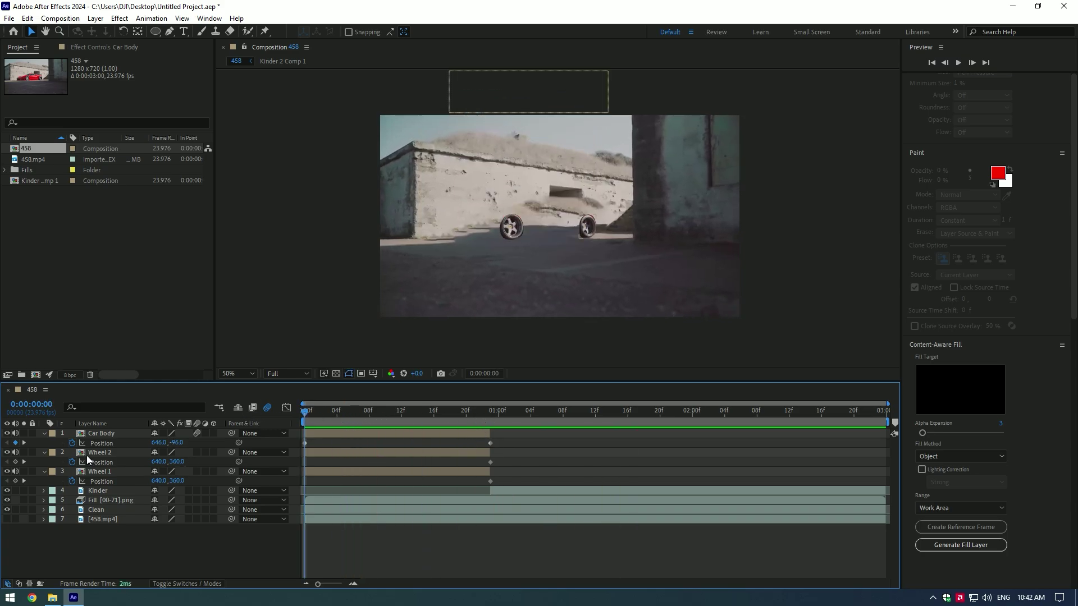
Move Wheel 2 off-frame top-right and Wheel 1 off left, with motion blur on both.
click(102, 452)
drag(587, 226, 673, 102)
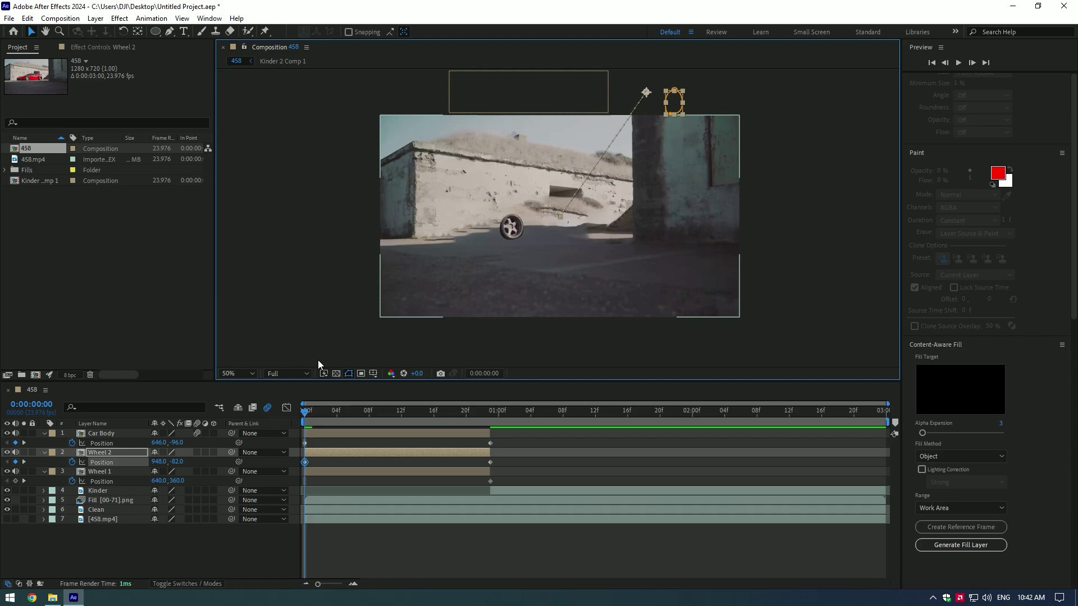
click(98, 472)
drag(511, 227, 328, 181)
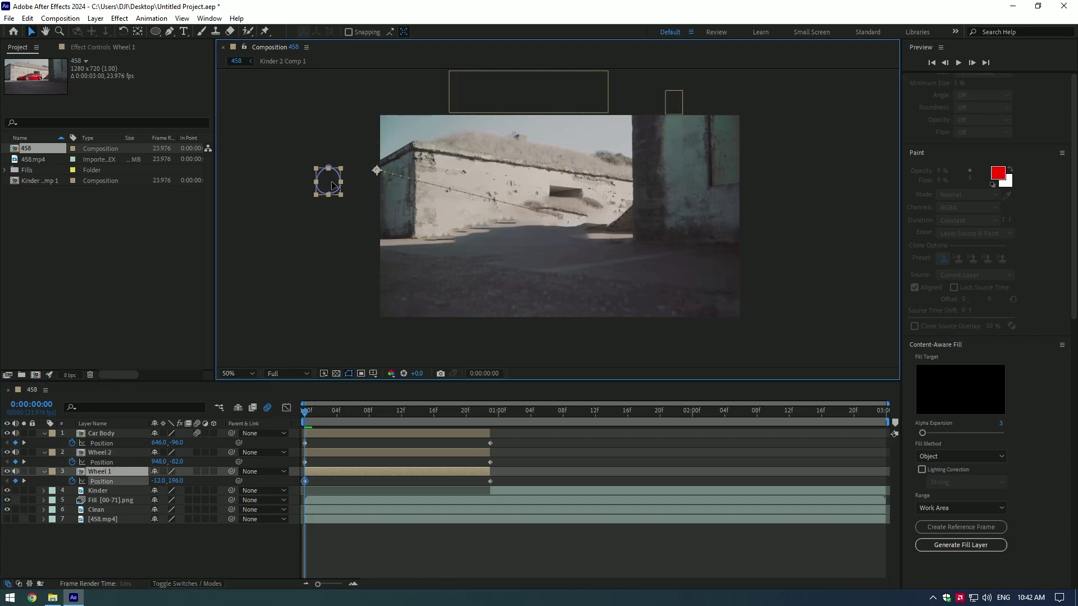
click(197, 453)
click(196, 472)
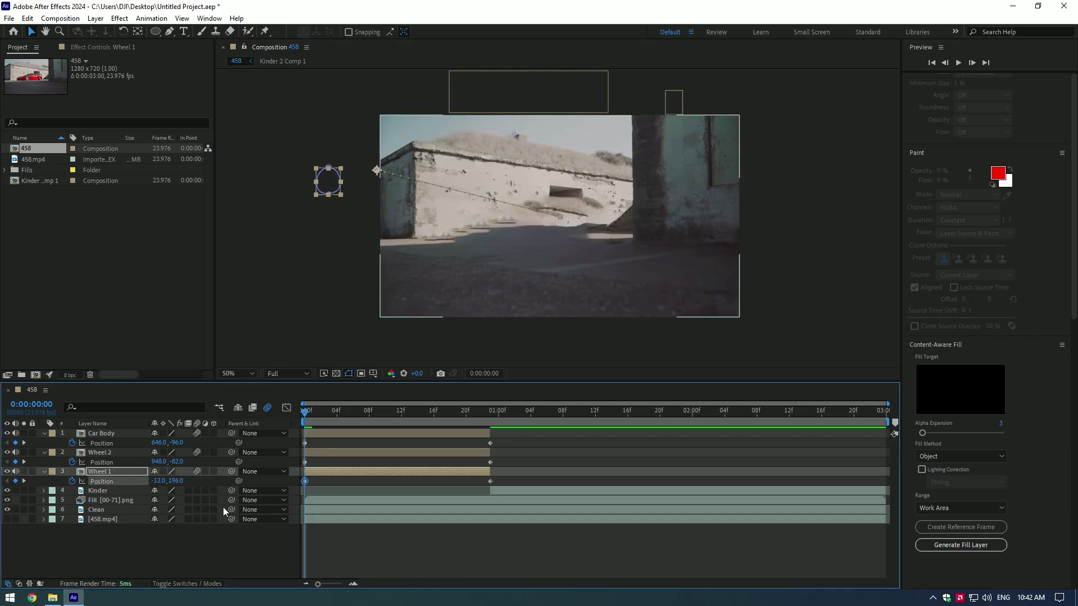
click(237, 528)
key(space)
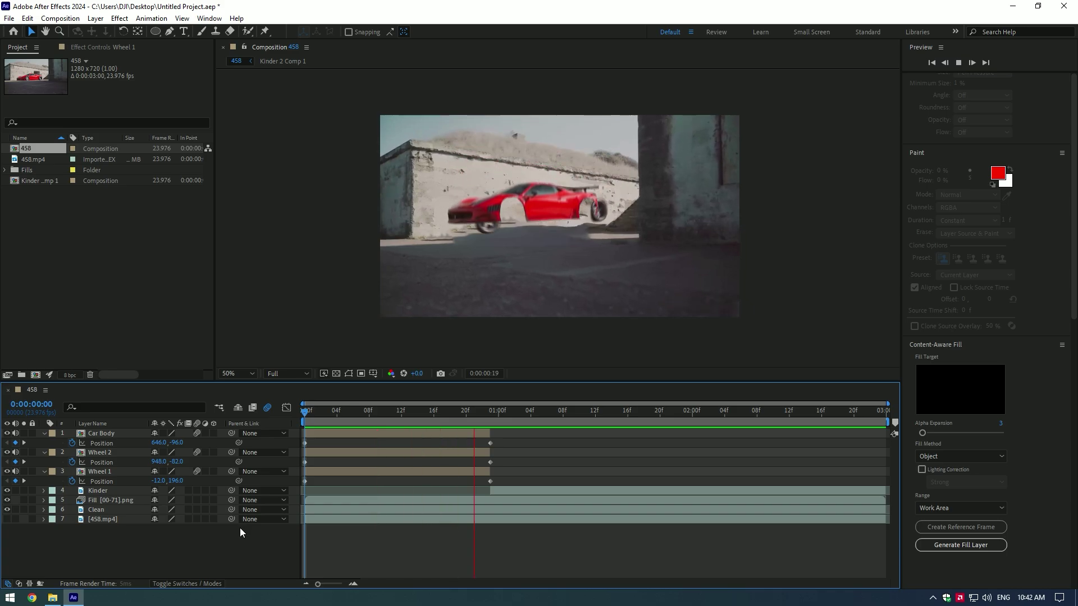
Easy-ease all Position keyframes (F9) and stretch their speed graph so velocity peaks late.
drag(514, 439, 289, 486)
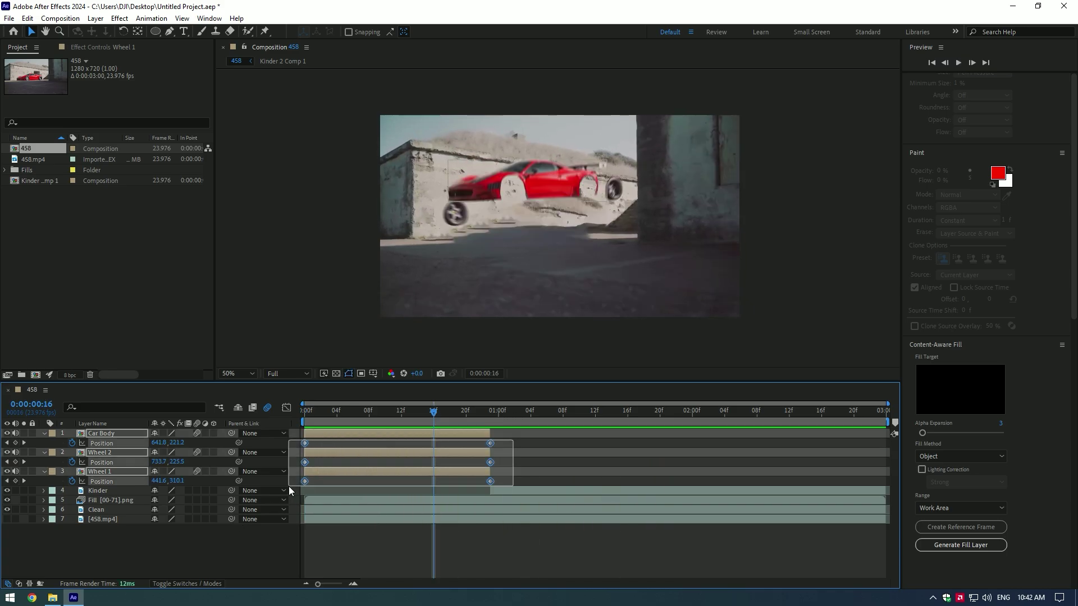
key(F9)
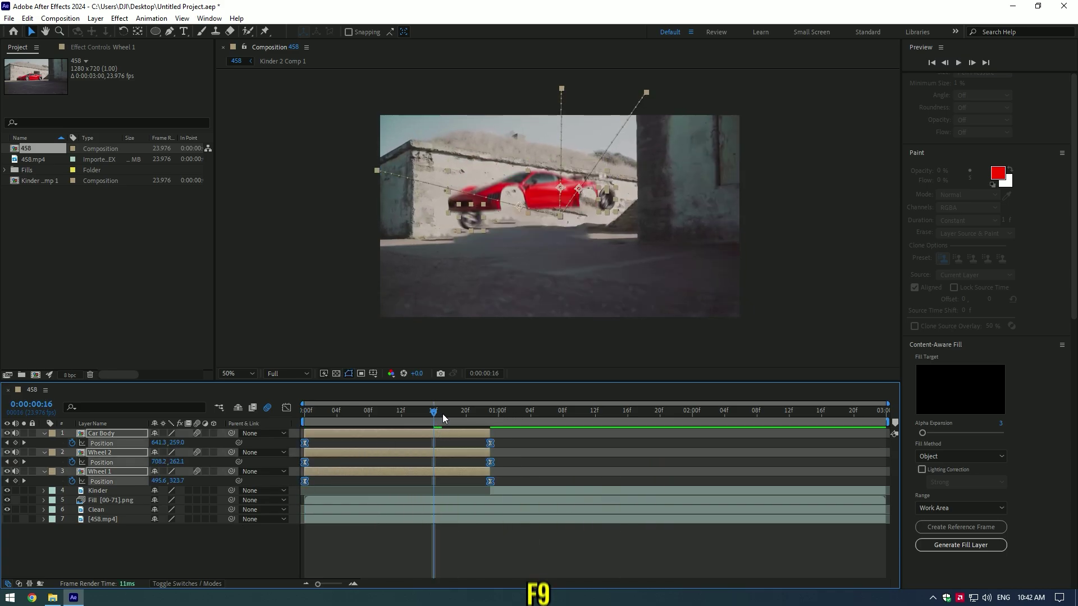
click(286, 409)
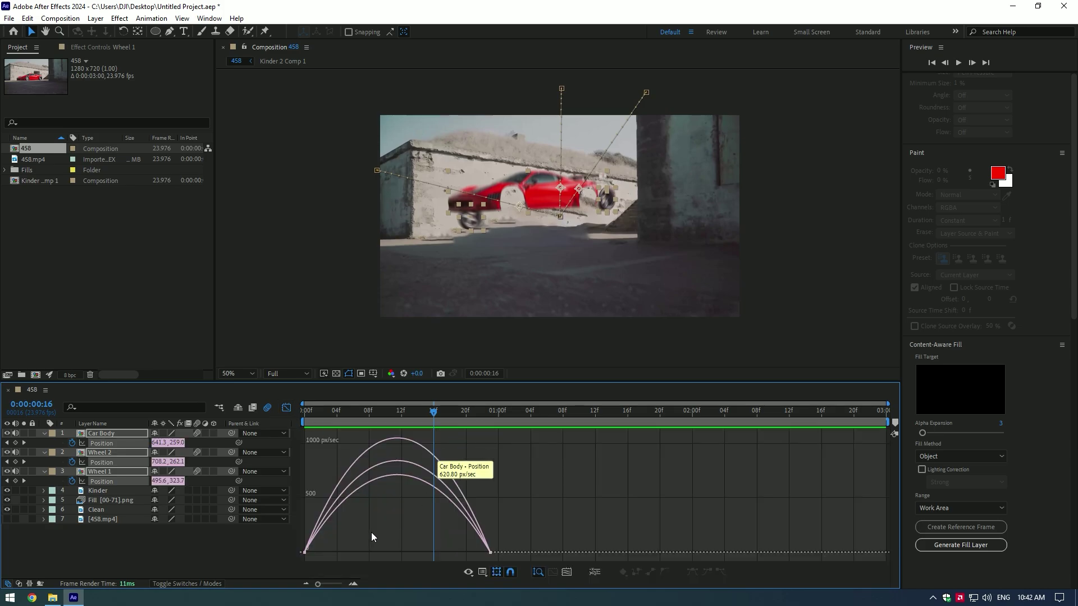
mouse_move(371, 530)
mouse_down()
mouse_move(287, 557)
mouse_move(374, 547)
mouse_up()
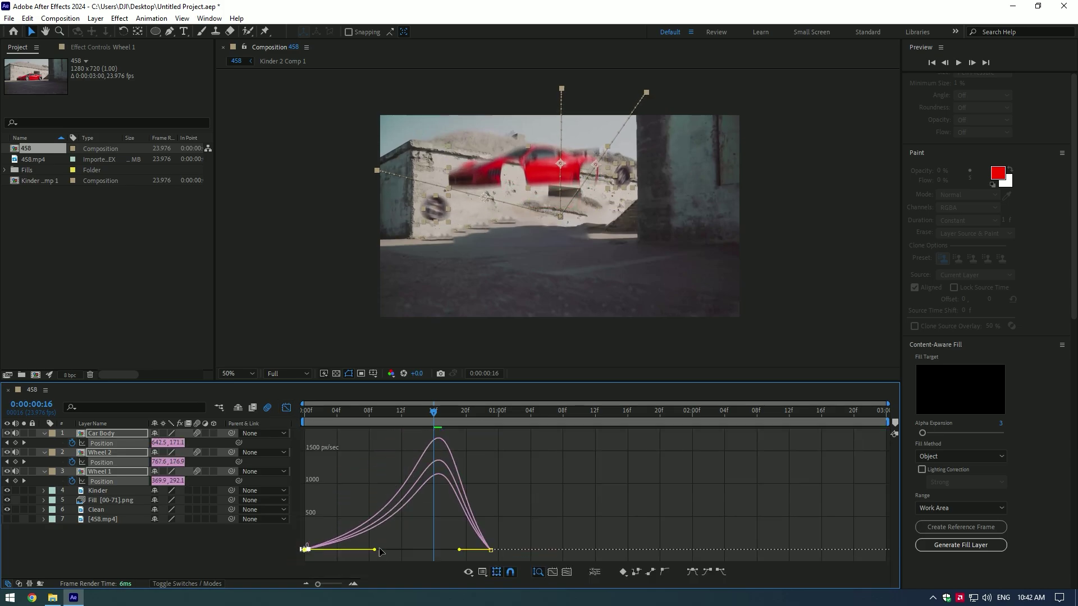
mouse_move(515, 518)
mouse_down()
mouse_move(473, 558)
mouse_move(477, 548)
mouse_up()
key(space)
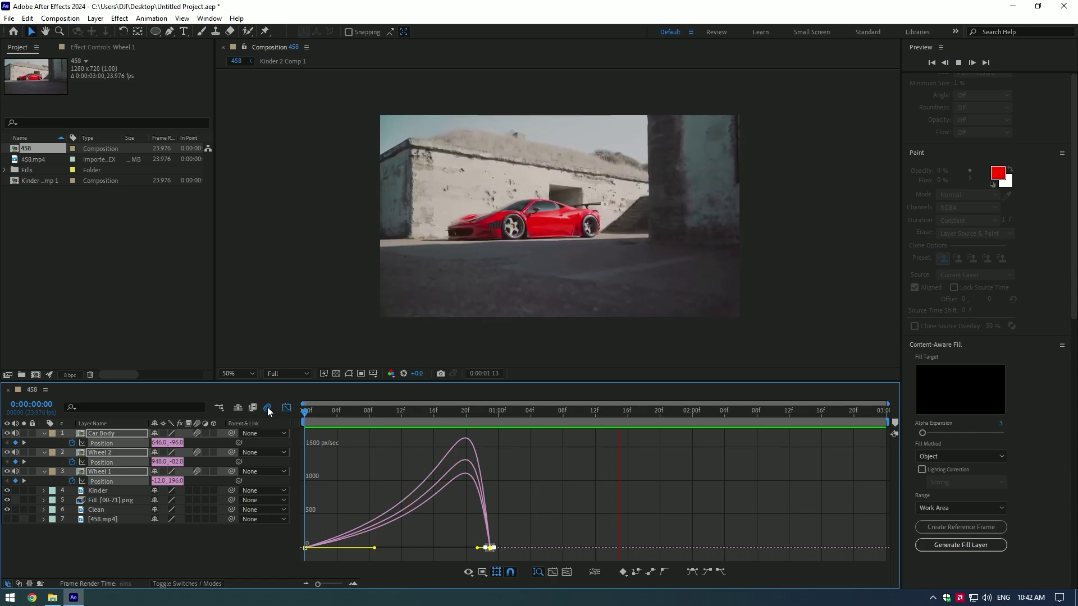
click(286, 408)
drag(554, 412, 298, 431)
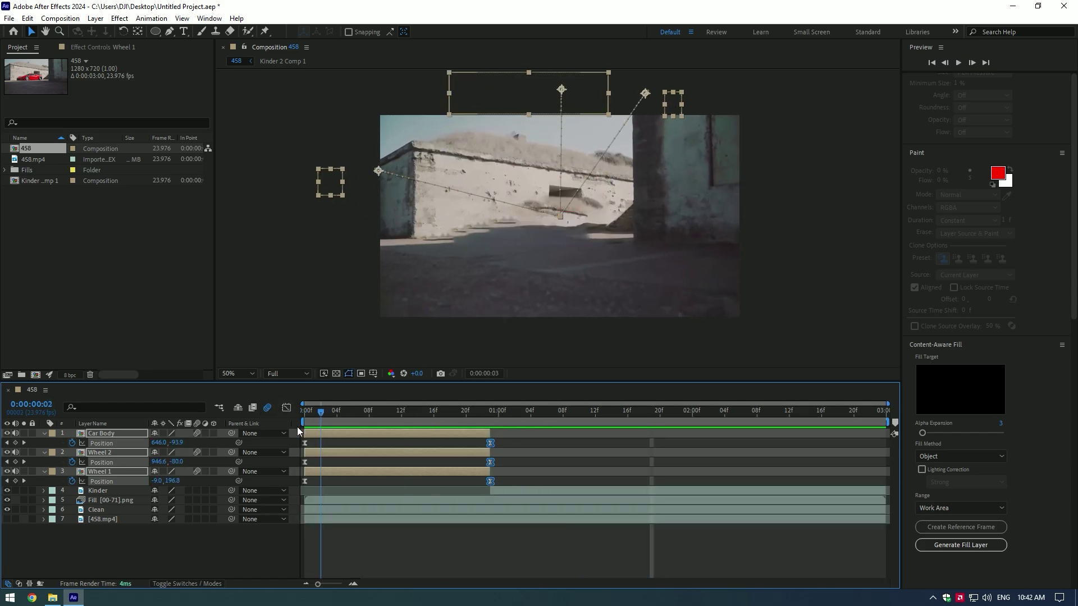
Apply Twitch to the Kinder layer with Amount 30, speed 15, and Light and Slide enabled.
click(44, 433)
click(505, 462)
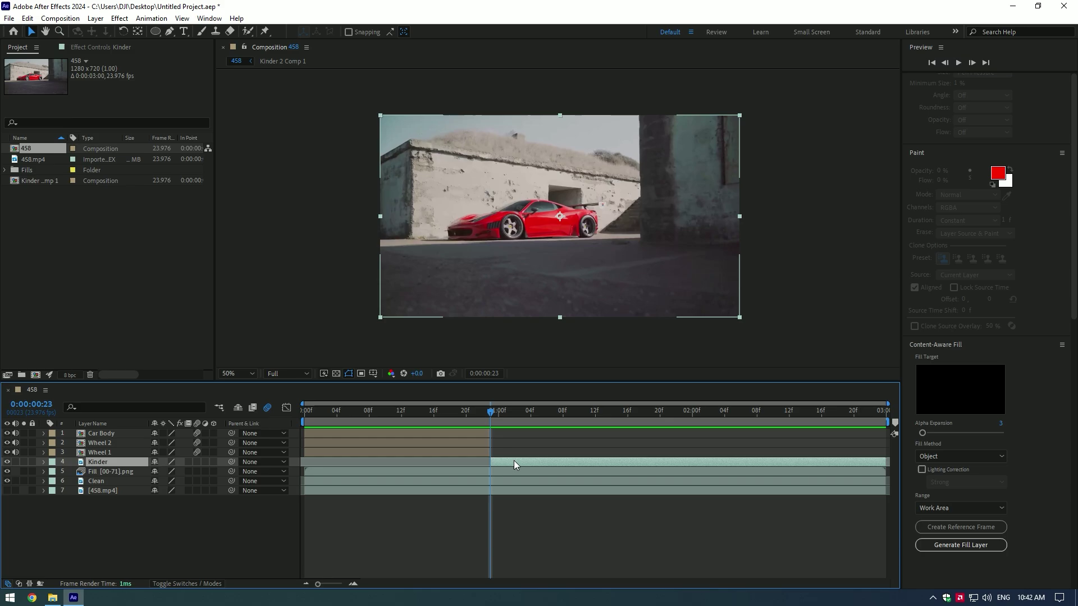
key(ctrl+space)
text(twit)
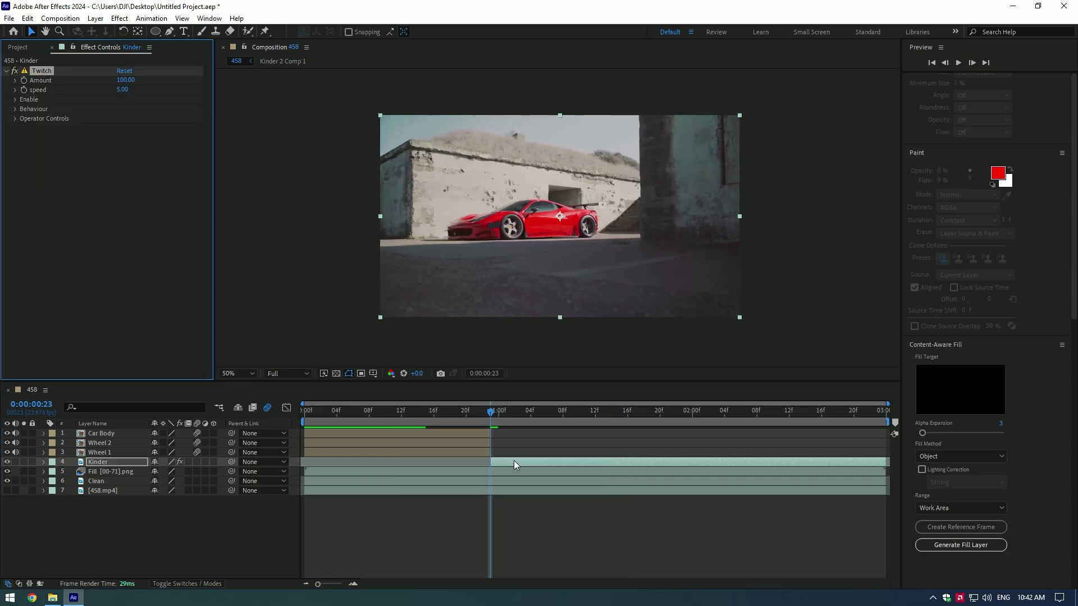
click(124, 79)
text(30)
key(Return)
drag(122, 89, 127, 90)
click(15, 100)
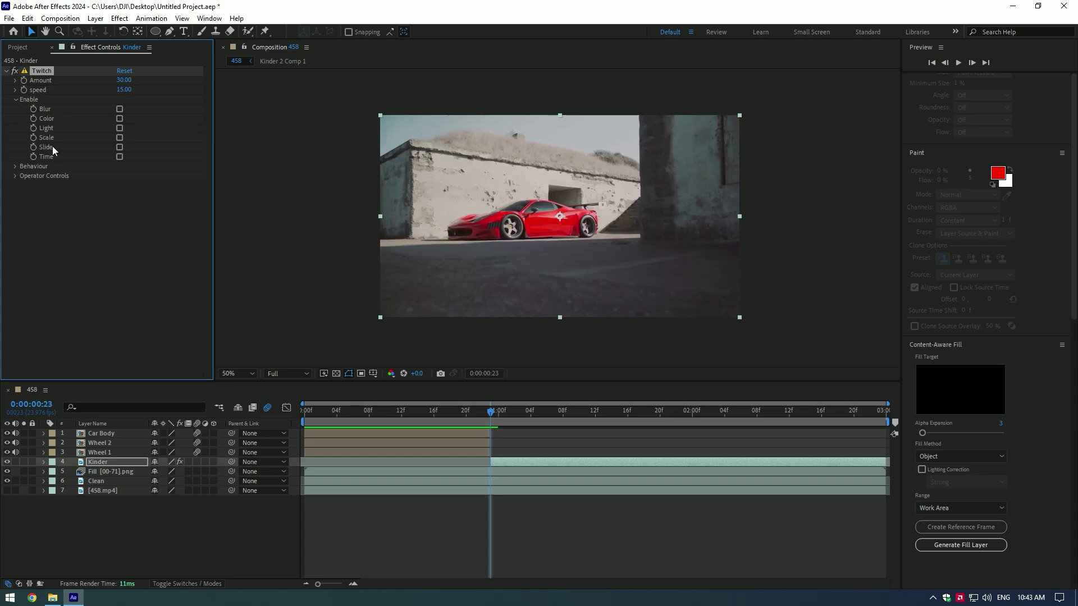
click(119, 147)
click(120, 128)
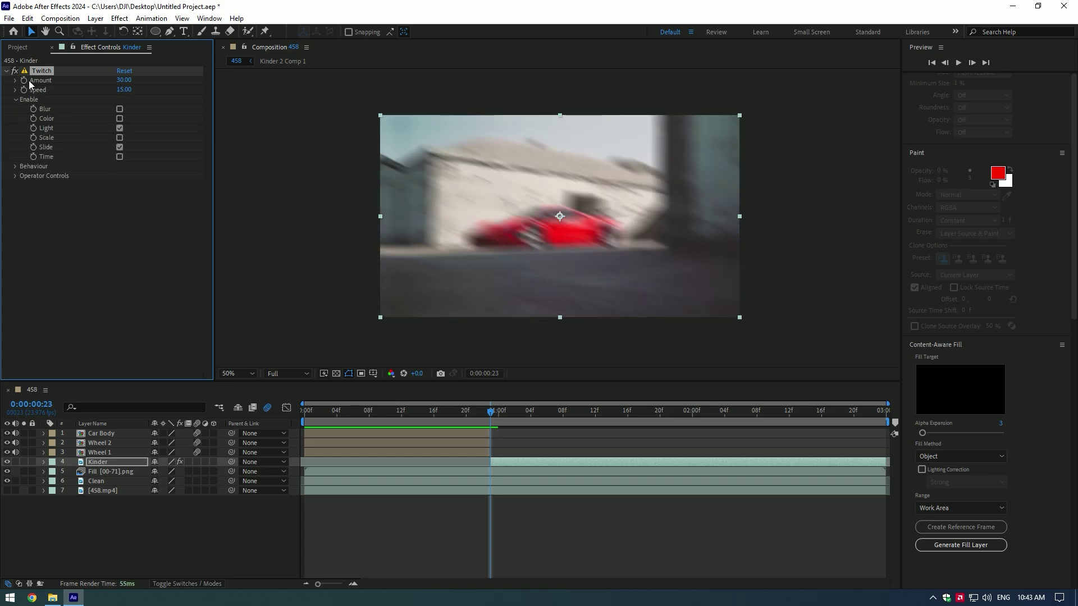
Keyframe the Twitch Amount so it falls from 30 to 0 at 0:00:01:07.
click(28, 80)
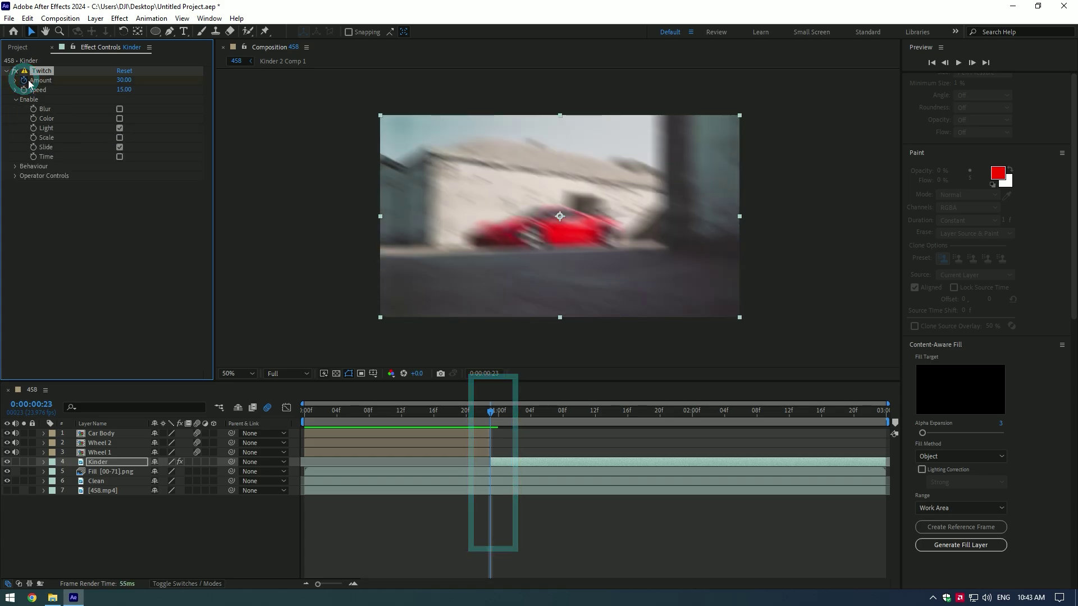
drag(489, 410, 554, 412)
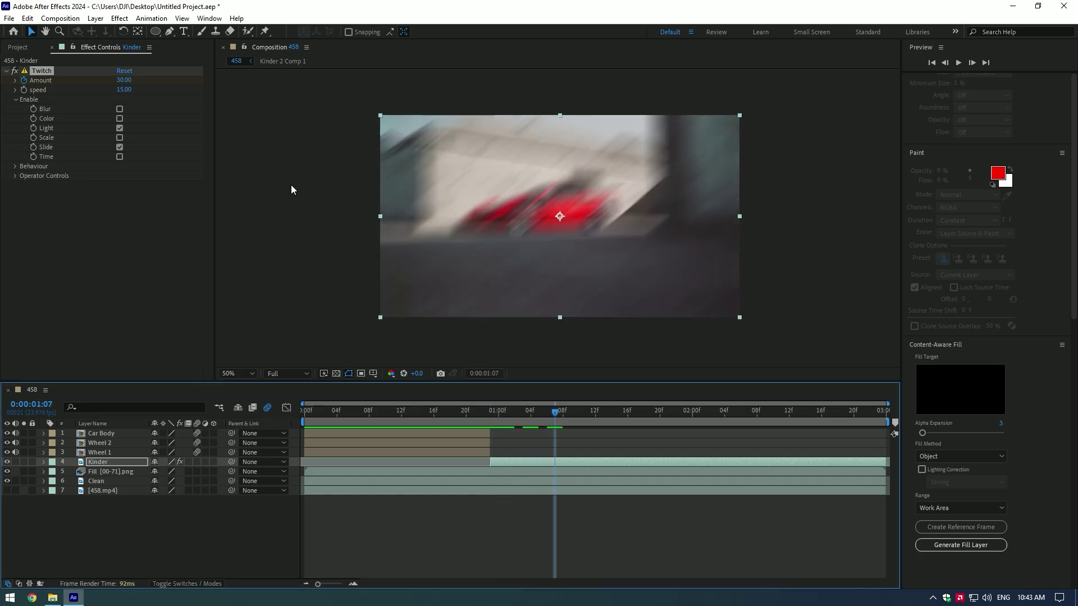
click(123, 81)
text(0)
key(Return)
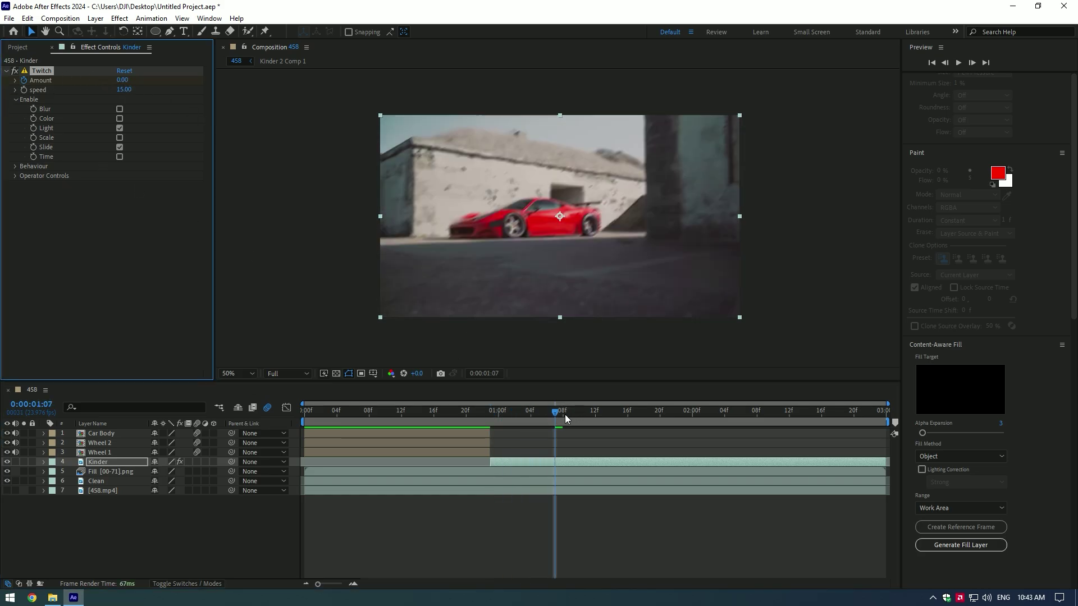
click(427, 407)
key(space)
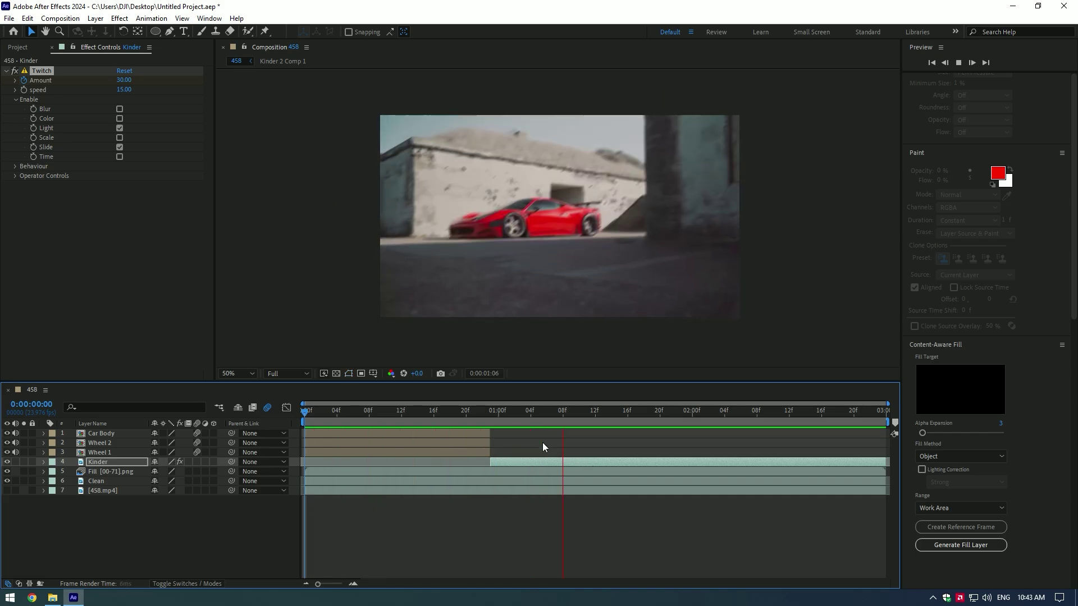
click(416, 411)
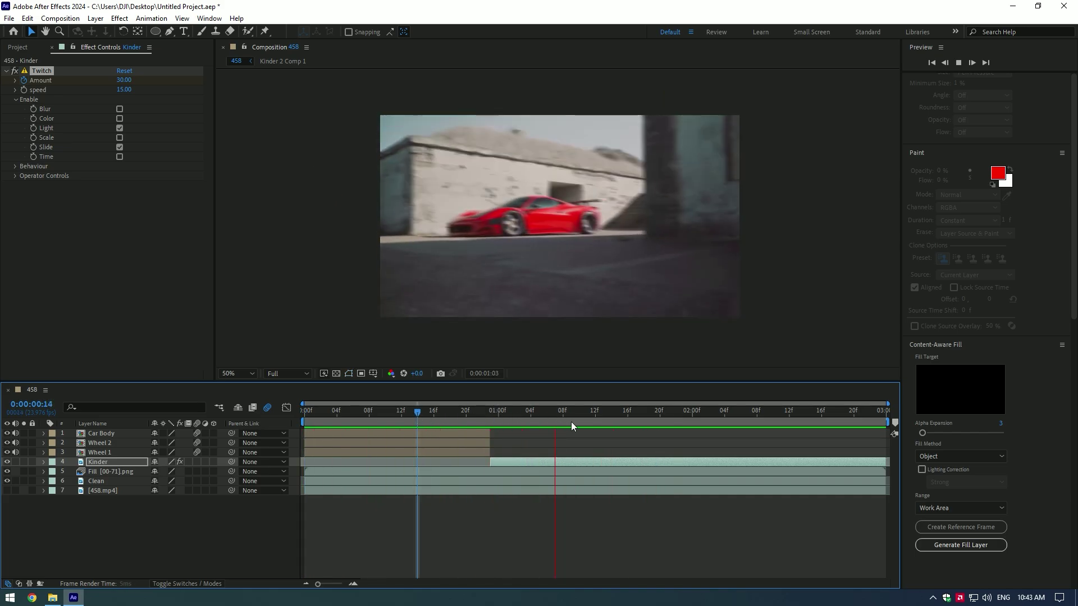
key(space)
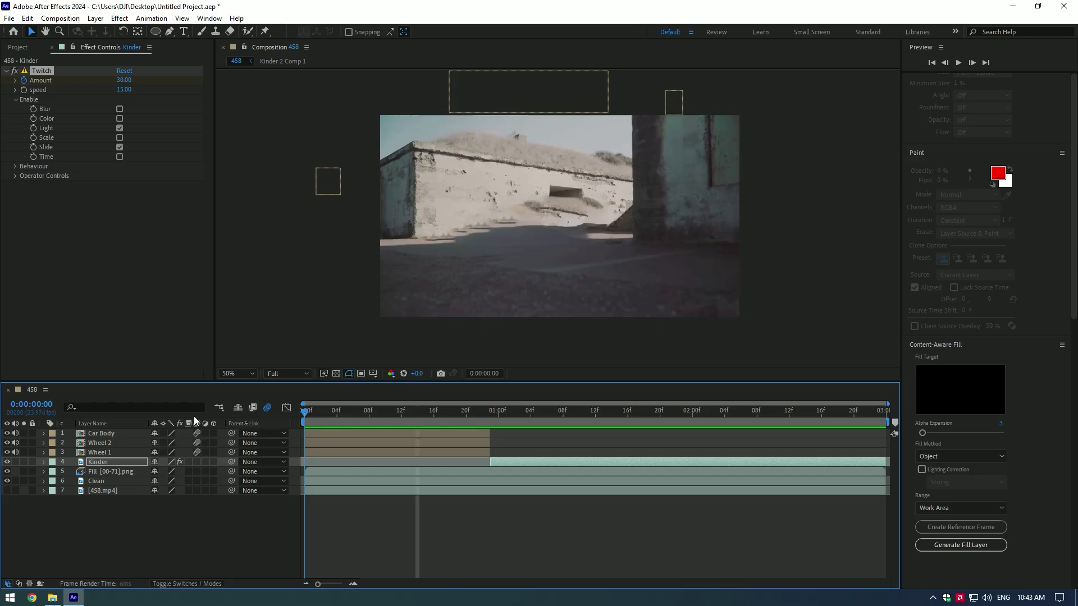